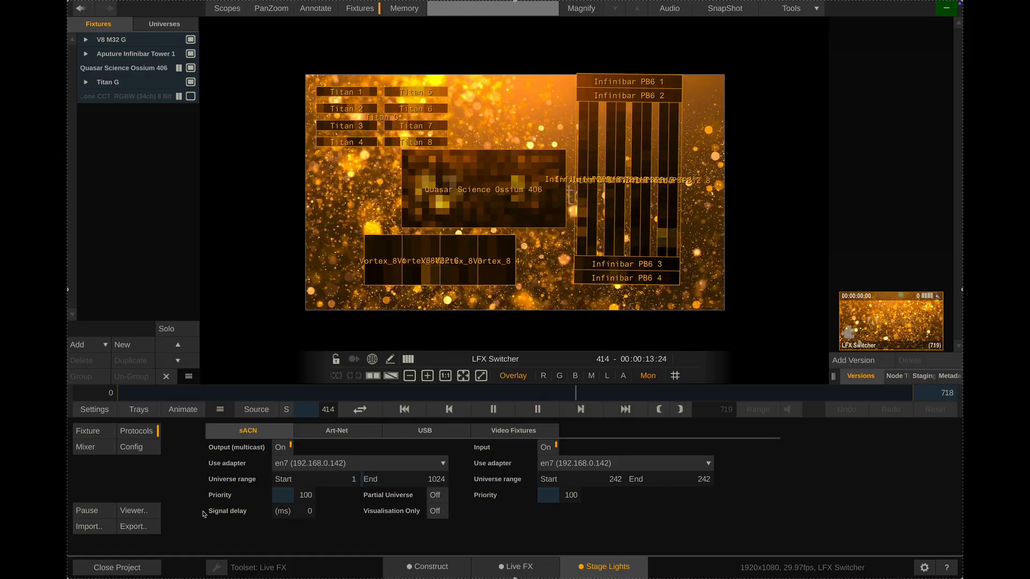
# Show the lighting configuration and expand the V8 M32 G, Aputure Infinibar Tower 1 and Titan G groups to view their fixtures
pyautogui.click(138, 448)
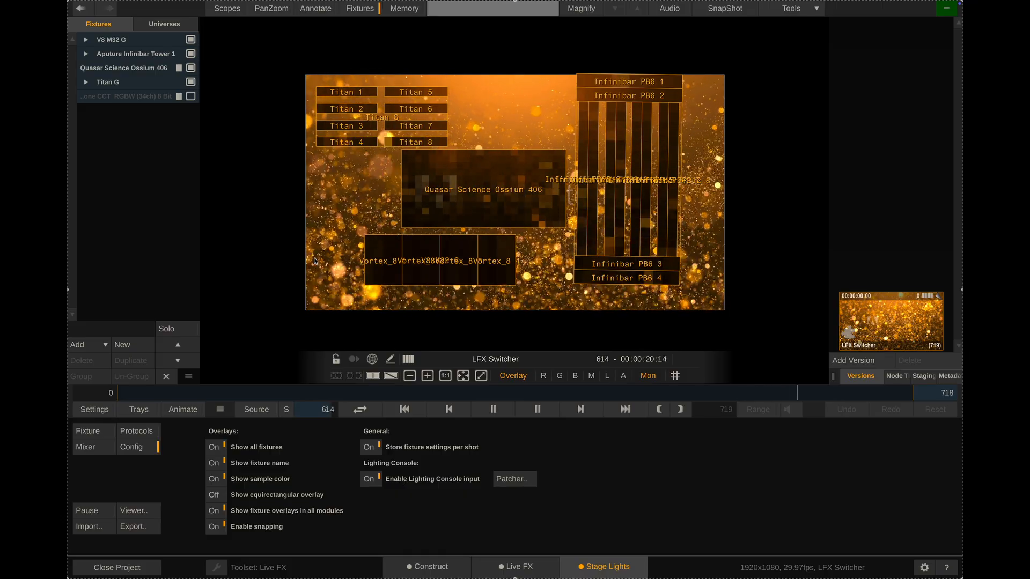
pyautogui.click(111, 40)
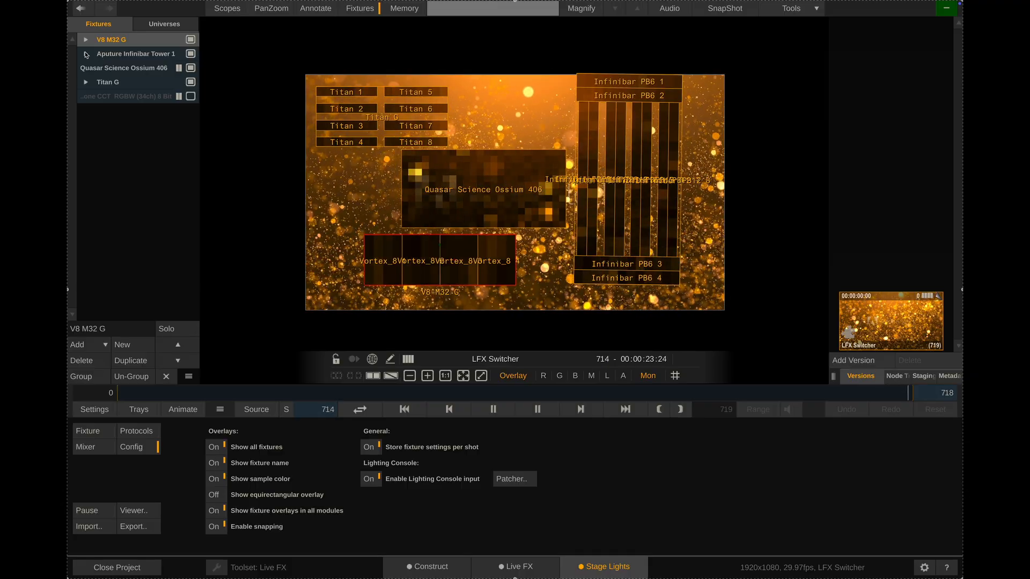
pyautogui.click(86, 41)
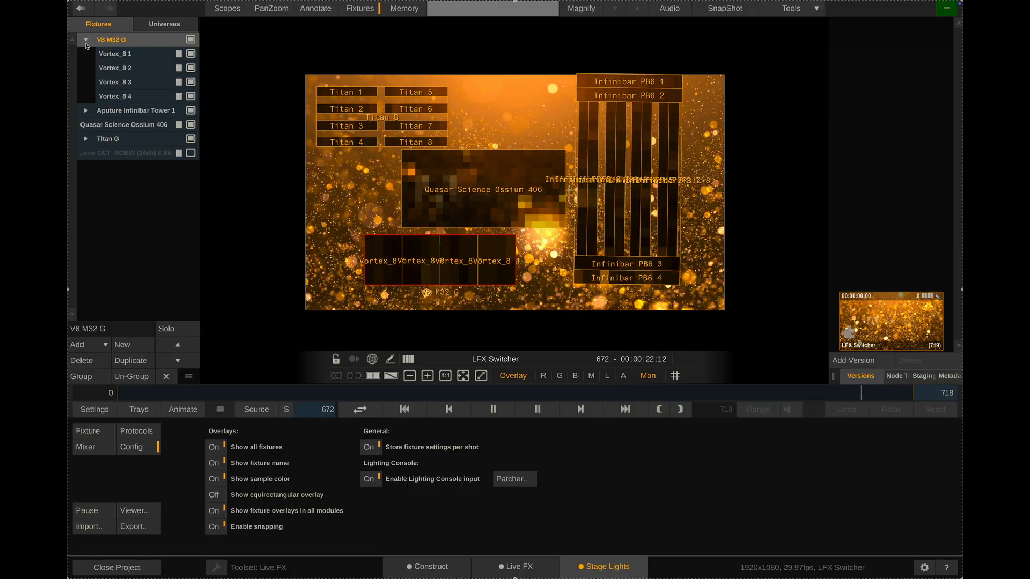
pyautogui.click(85, 111)
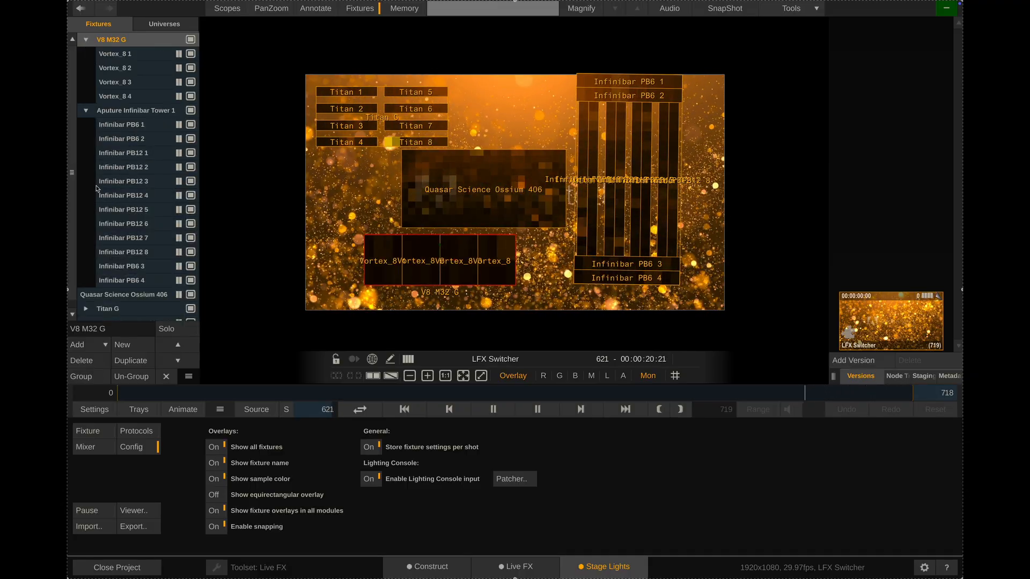
pyautogui.scroll(-1, 97, 189)
pyautogui.click(86, 300)
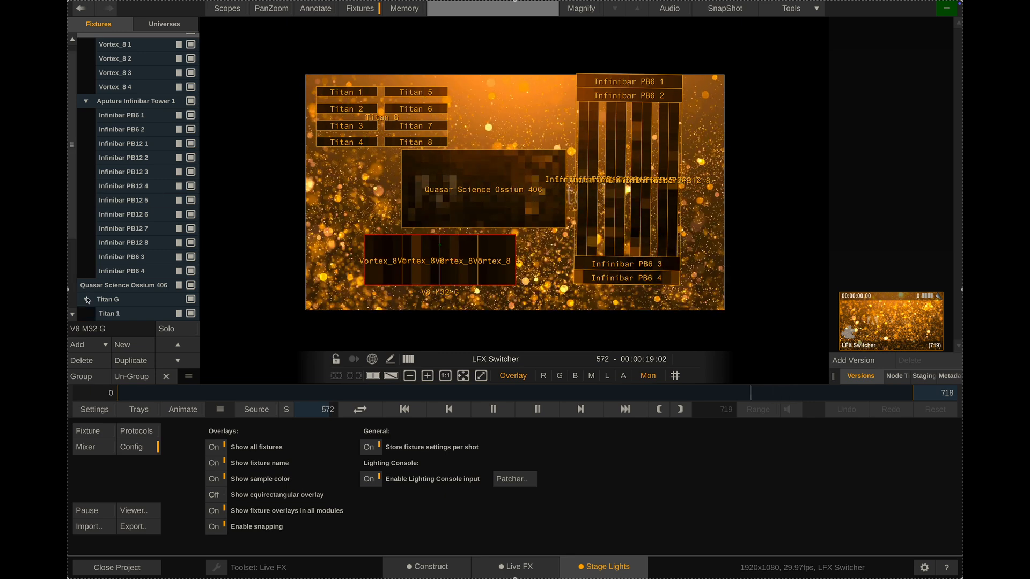
# Select the Quasar Science Ossium 406 fixture and the V8 M32 G group in turn to locate them on the image
pyautogui.click(104, 287)
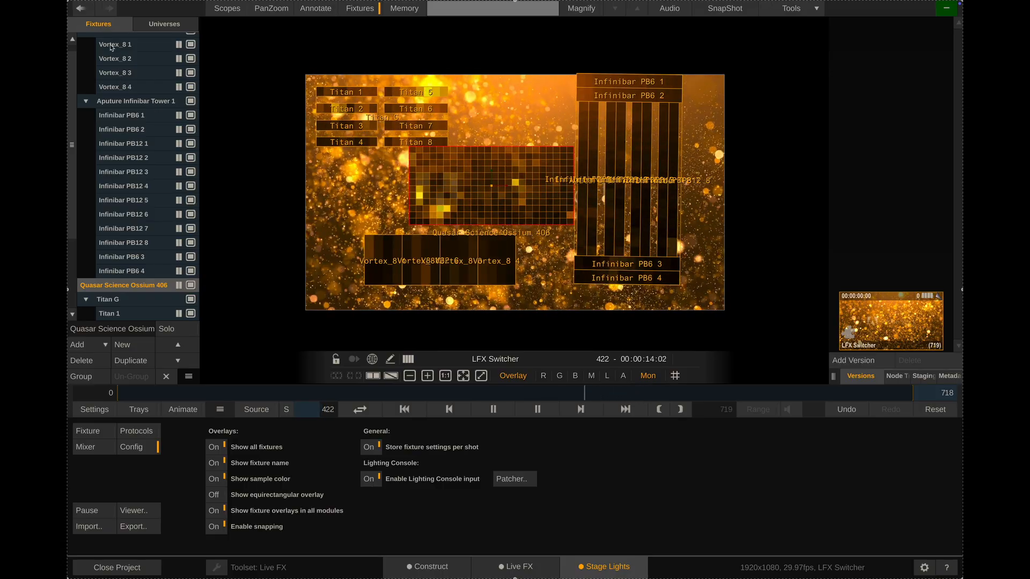
pyautogui.scroll(1, 115, 100)
pyautogui.click(108, 40)
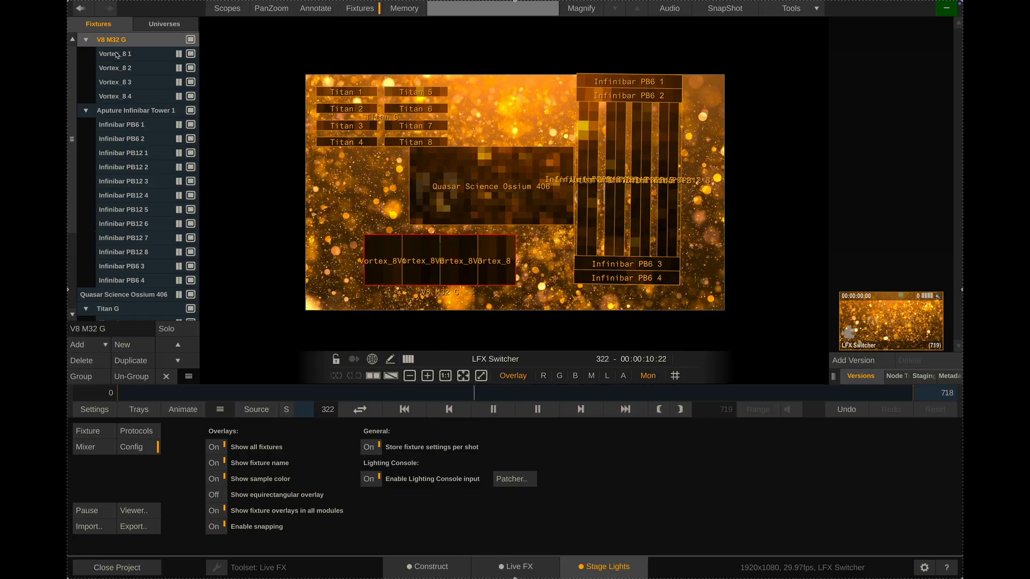
# Bring up the fixture patching of Vortex_8 1 and set its Dimmer 1 channel type to DMX: Basic Value
pyautogui.click(117, 54)
pyautogui.click(96, 434)
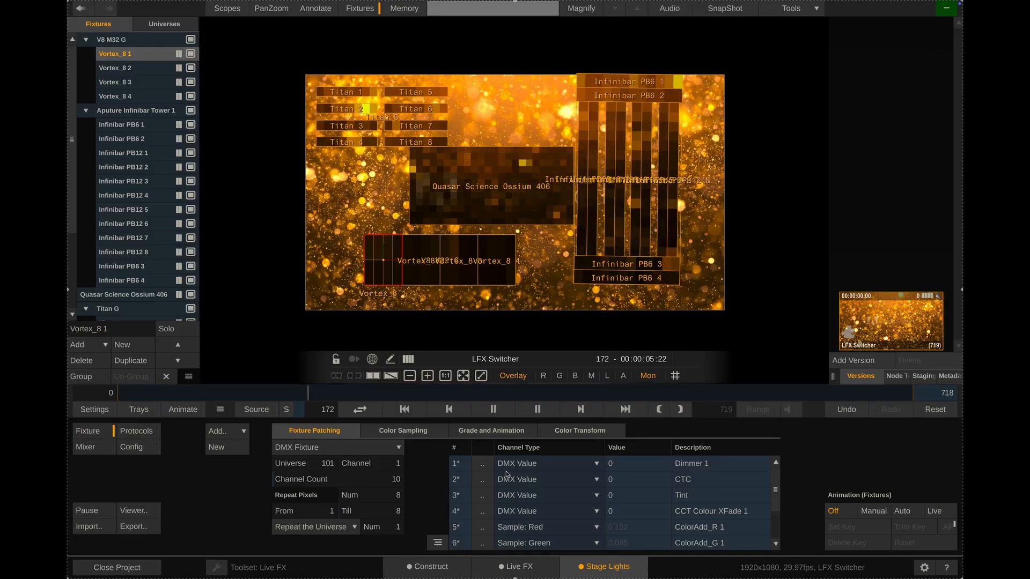
pyautogui.click(549, 464)
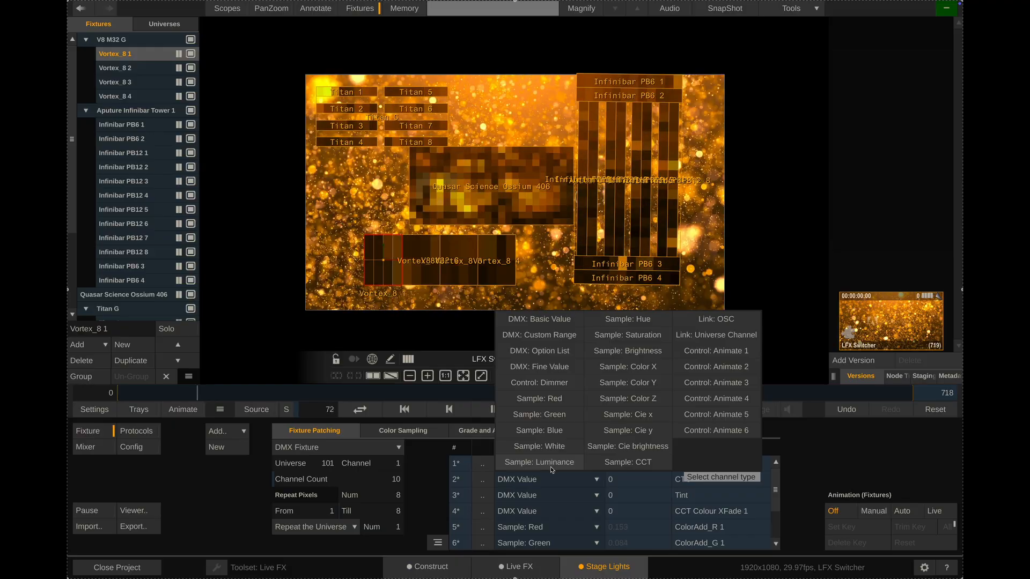
pyautogui.click(538, 481)
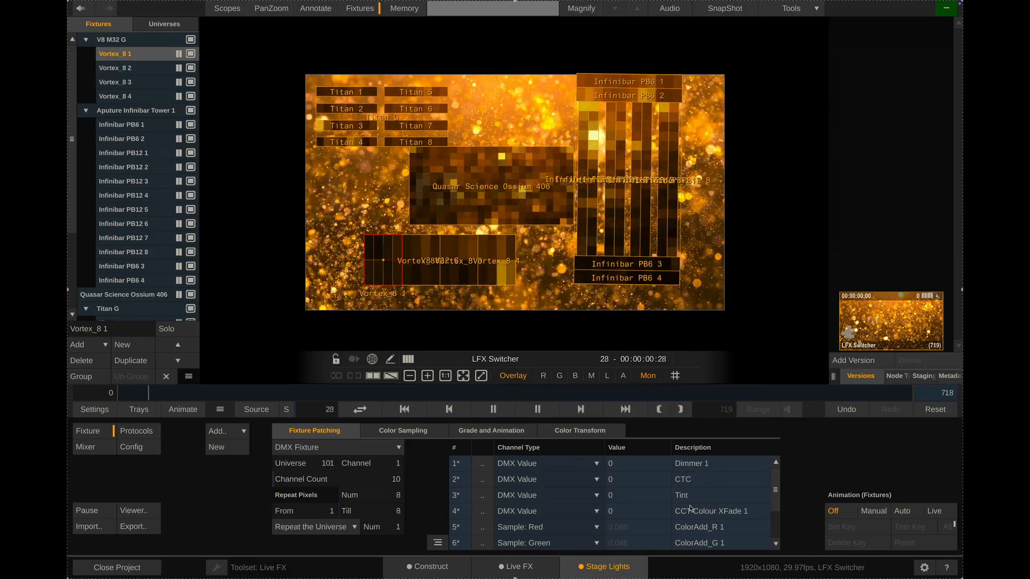
pyautogui.click(547, 464)
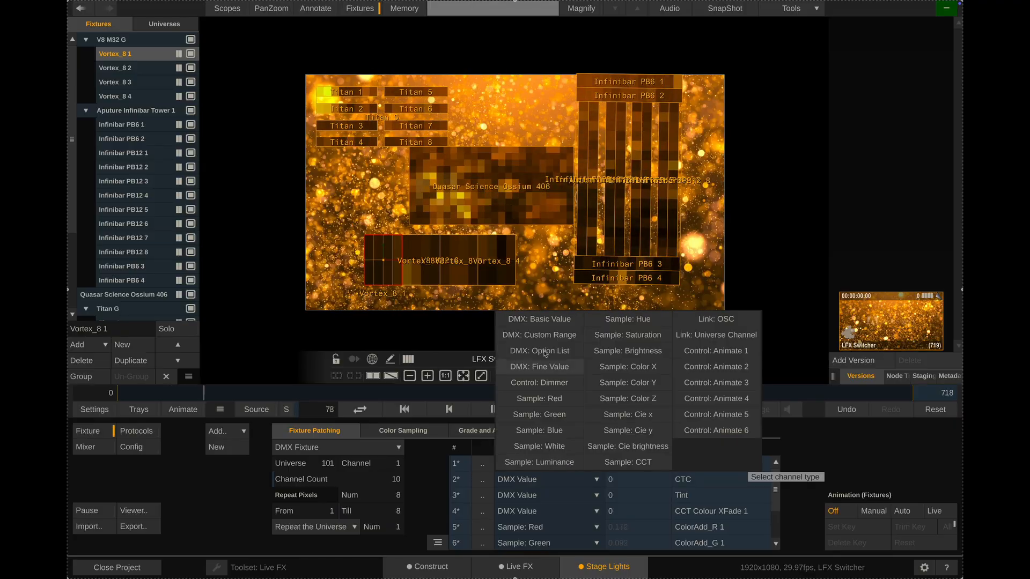
pyautogui.click(549, 321)
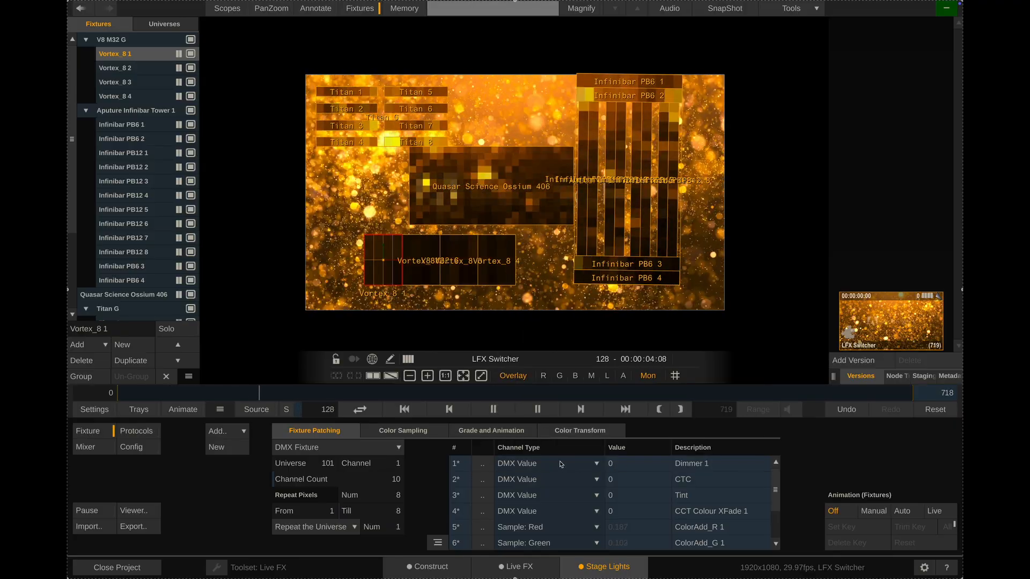
# Set the CTC, Tint and CCT Colour XFade 1 channels of Vortex_8 1 to the DMX: Basic Value type
pyautogui.click(557, 481)
pyautogui.click(549, 343)
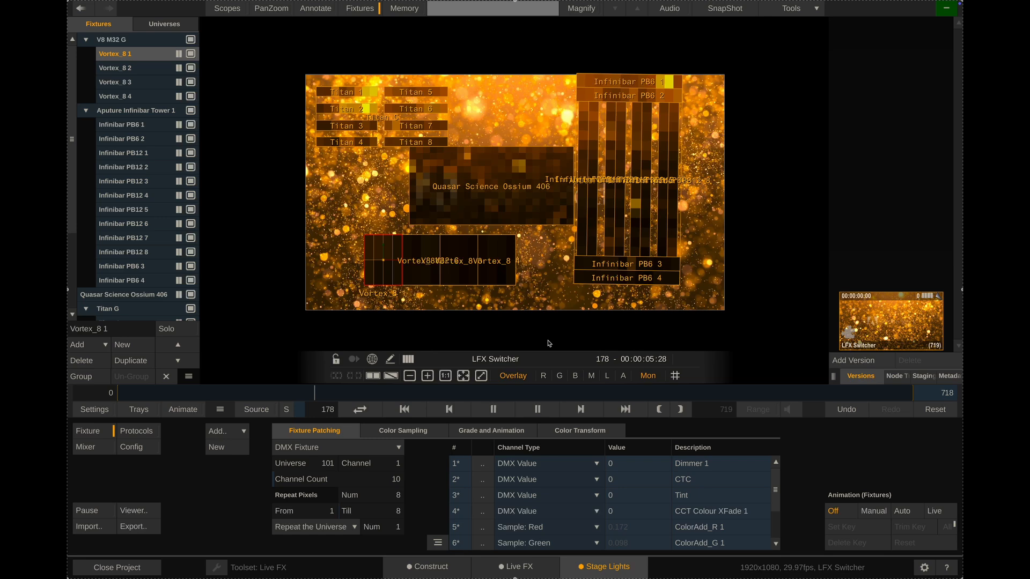
pyautogui.click(558, 498)
pyautogui.click(550, 349)
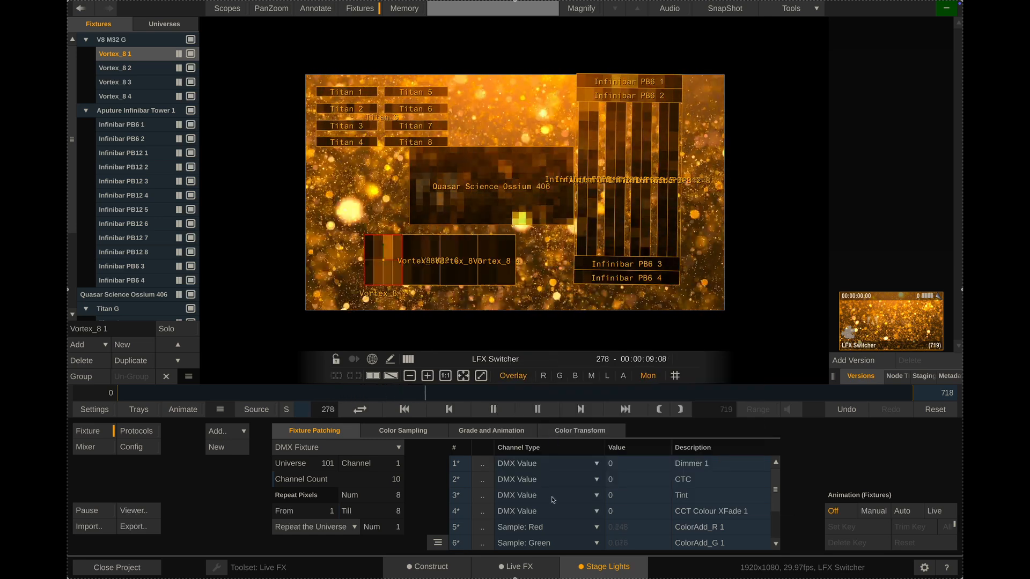
pyautogui.click(553, 500)
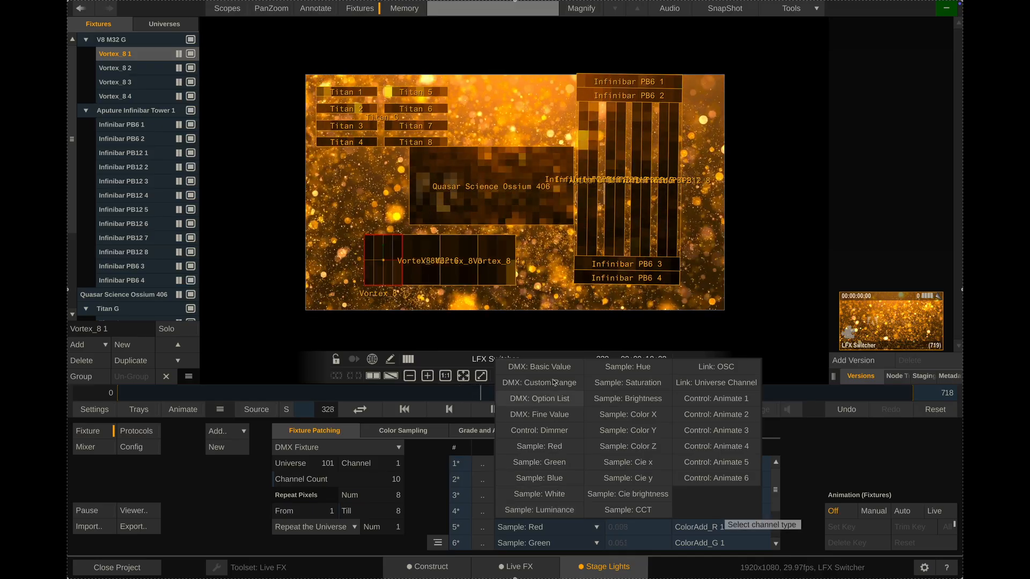
pyautogui.click(540, 366)
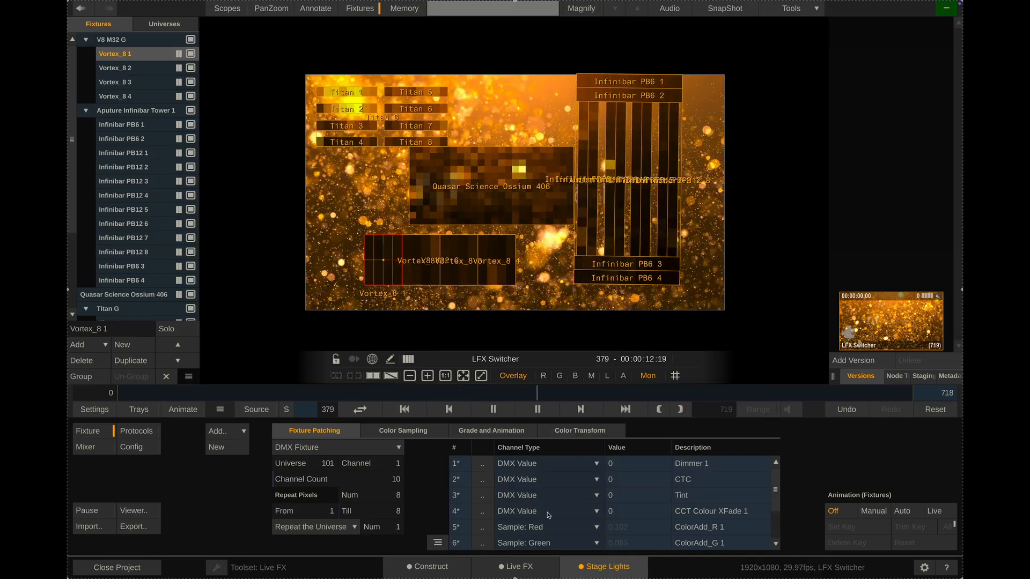
# Open the DMX Lighting Console Patcher and examine the patches of V8 M32 G, Aputure Infinibar Tower 1, Quasar Science Ossium 406 and Titan G
pyautogui.click(141, 448)
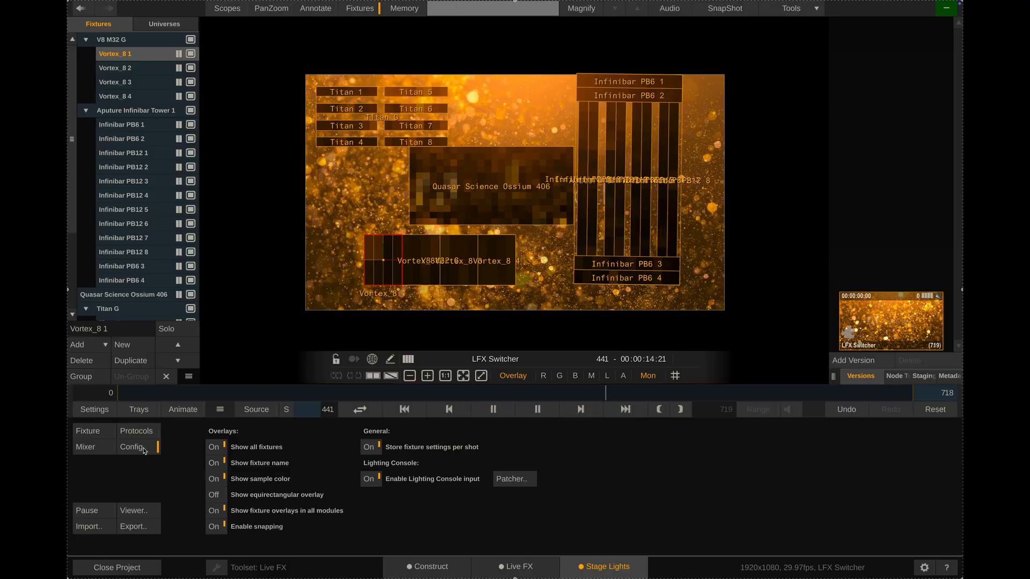
pyautogui.click(506, 480)
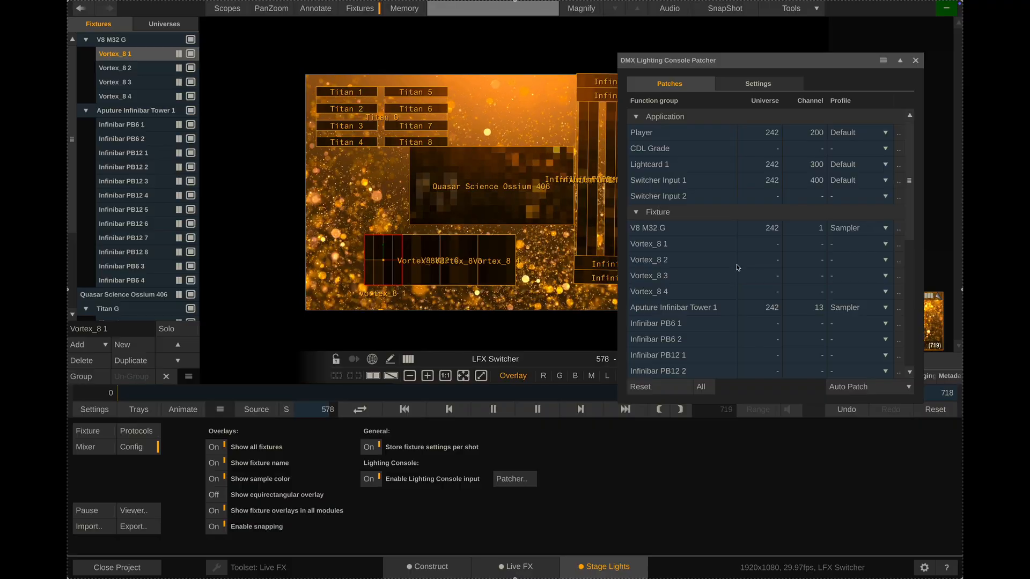
pyautogui.click(654, 229)
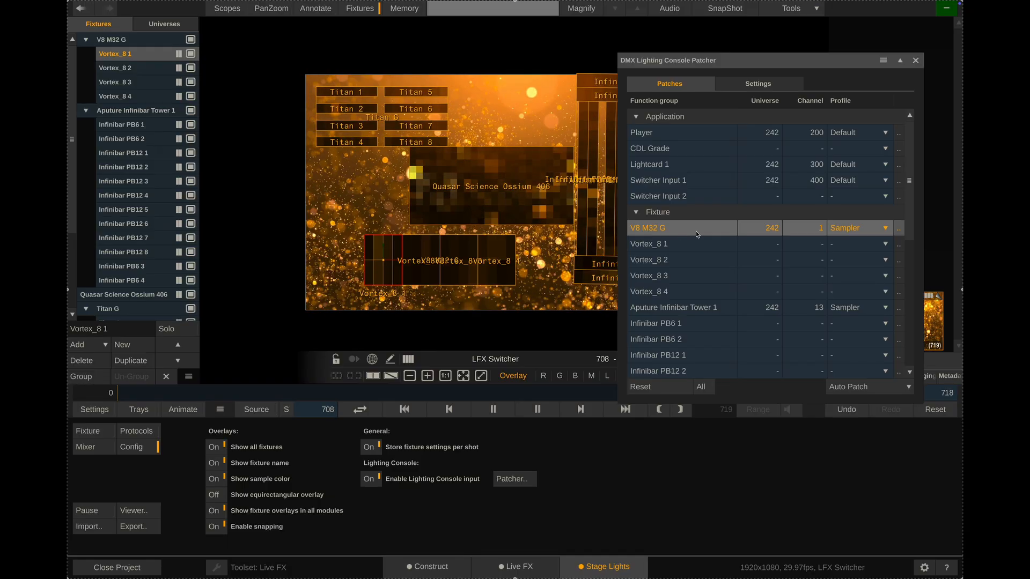
pyautogui.click(669, 310)
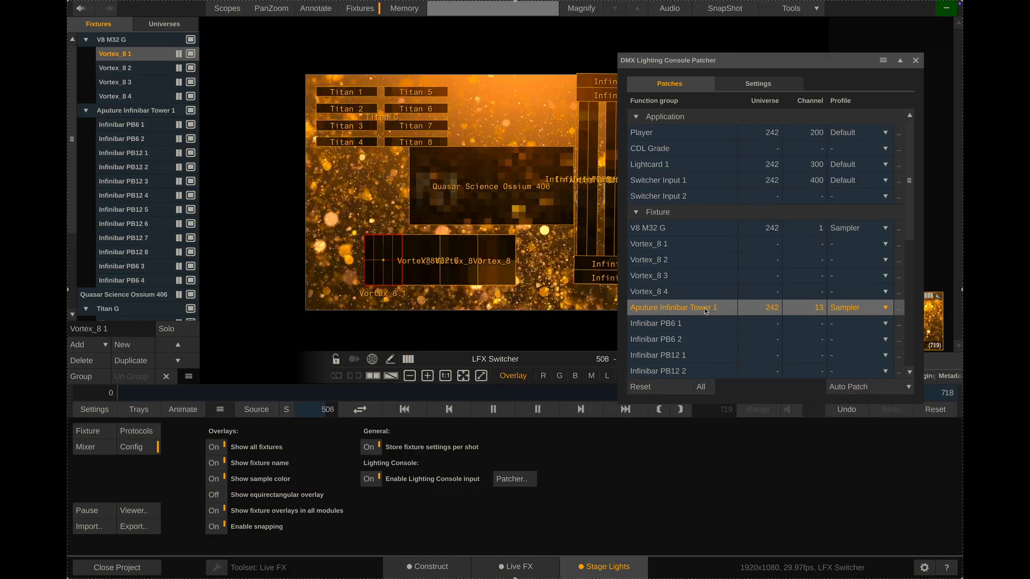
pyautogui.scroll(-5, 704, 309)
pyautogui.click(699, 277)
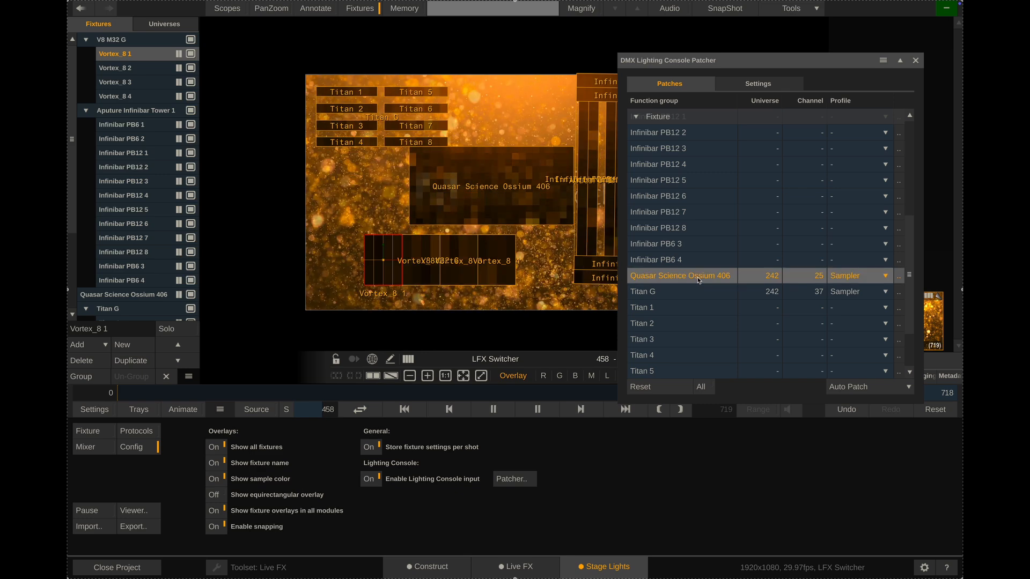
pyautogui.click(682, 293)
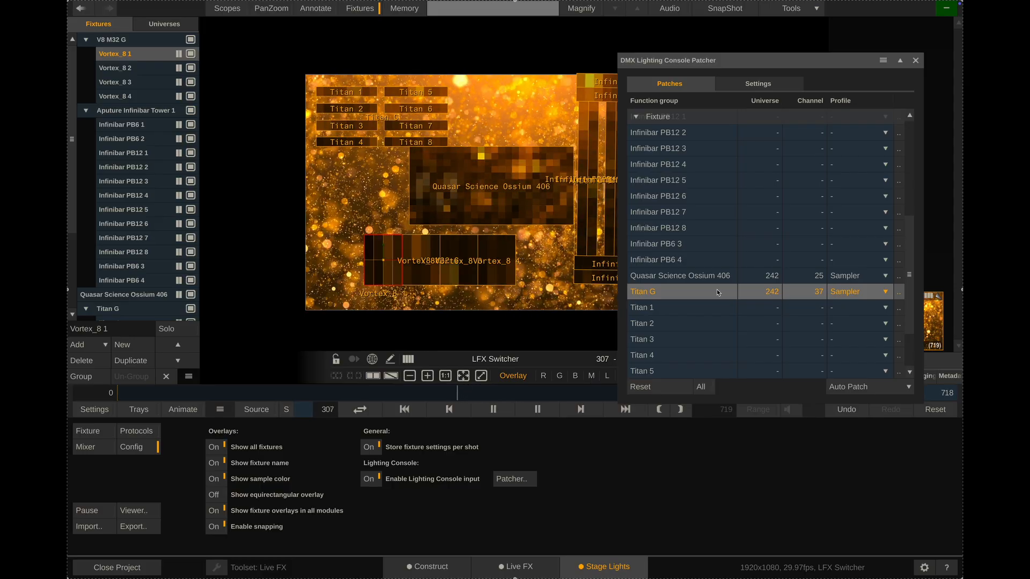
pyautogui.scroll(5, 716, 288)
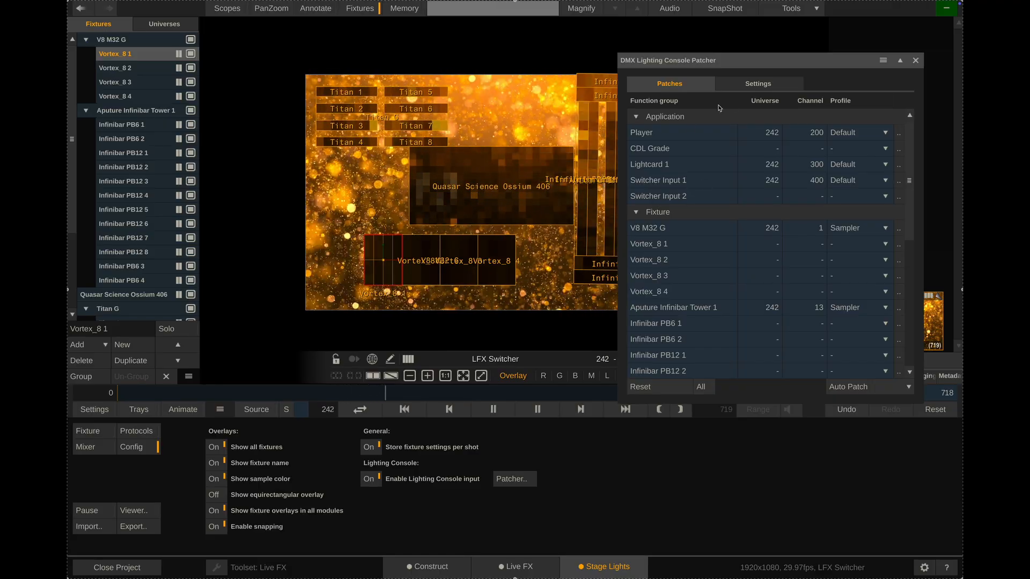
# Set the patcher's switcher clip library to Timeline 1 and close the DMX Lighting Console Patcher
pyautogui.click(753, 85)
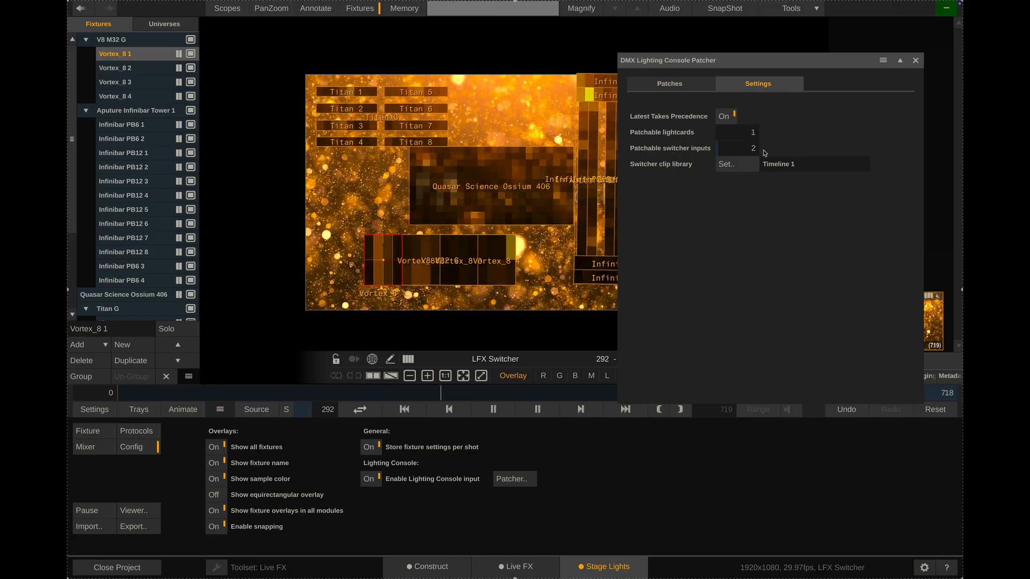
pyautogui.click(736, 166)
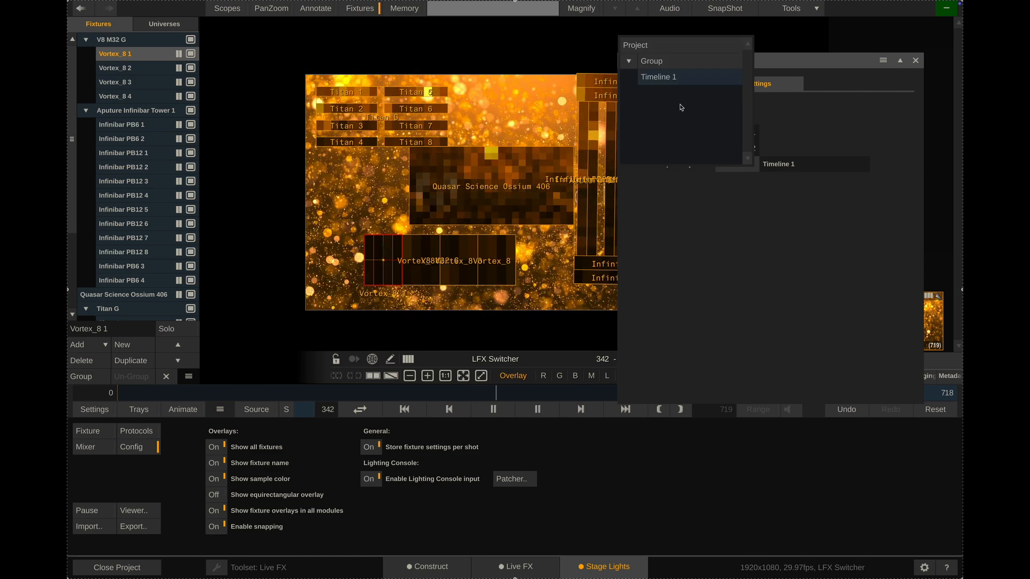
pyautogui.click(671, 78)
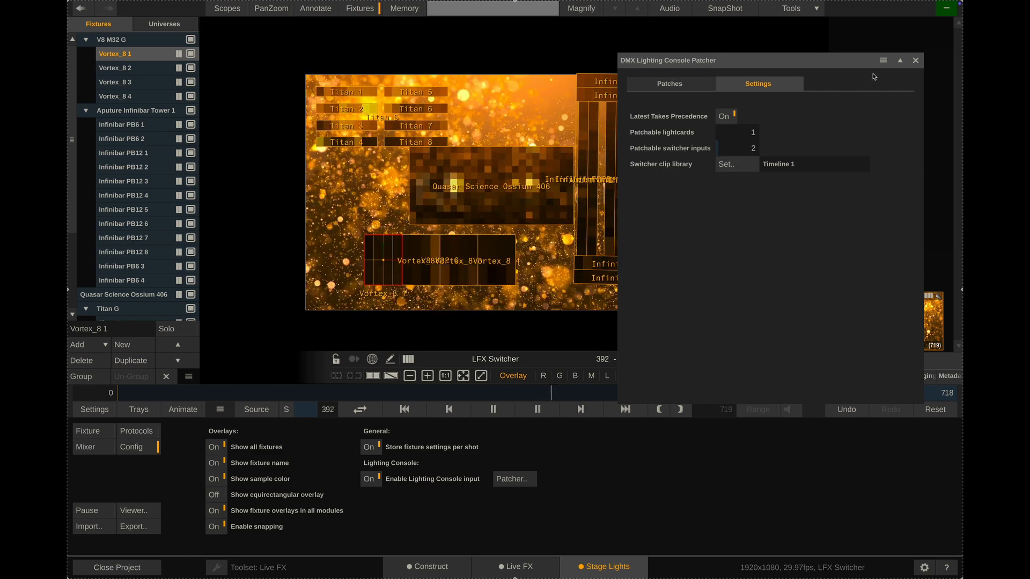
pyautogui.click(916, 61)
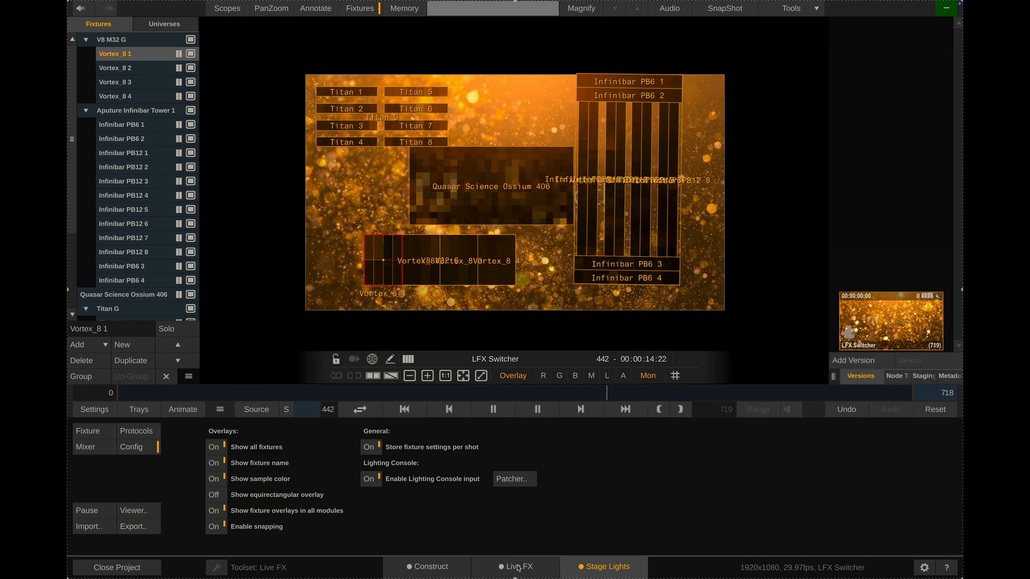
# Return to the Construct timeline and place the LFX Switcher shot in empty slot 3
pyautogui.click(451, 571)
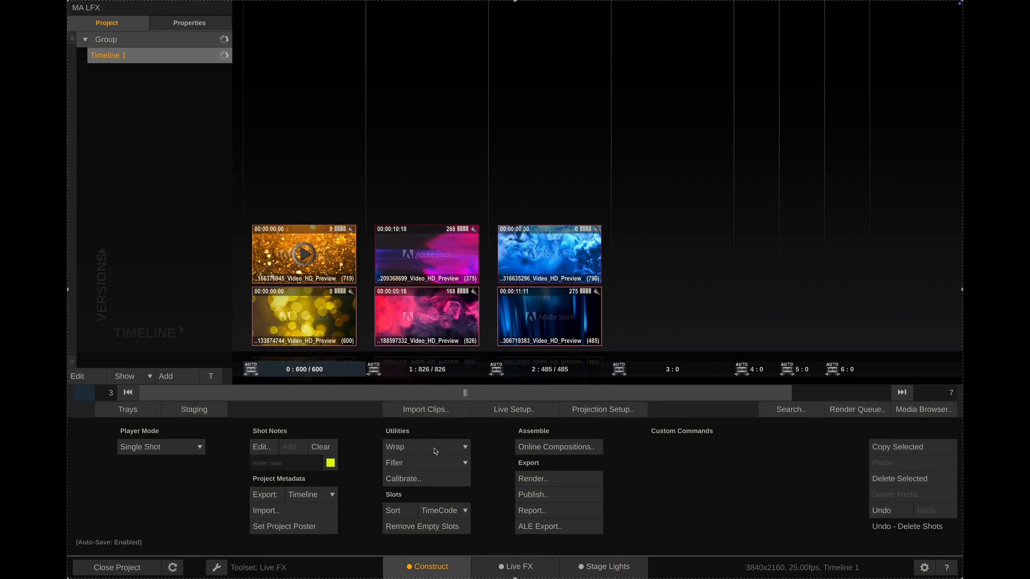
pyautogui.click(436, 451)
pyautogui.click(436, 448)
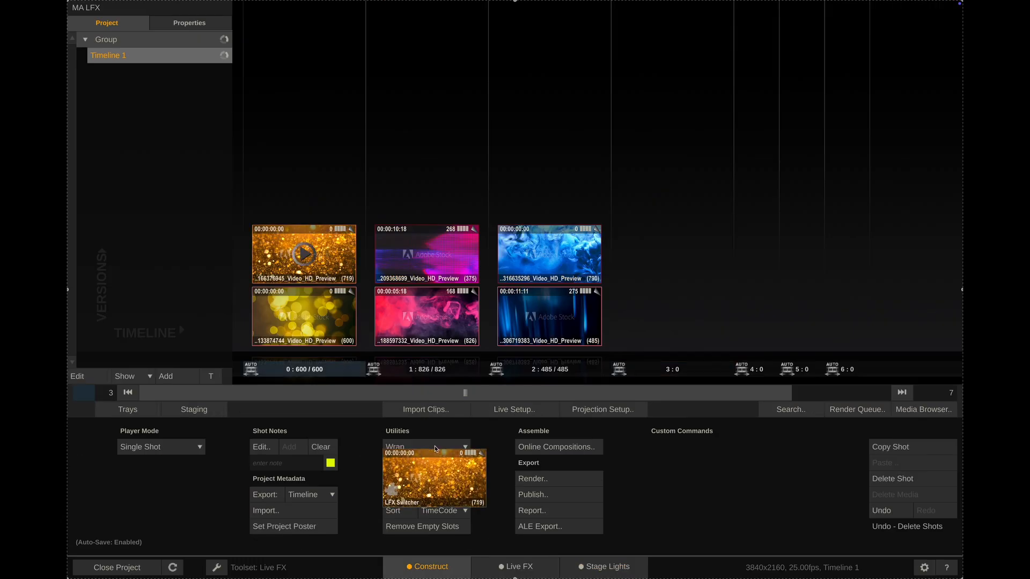
pyautogui.click(667, 322)
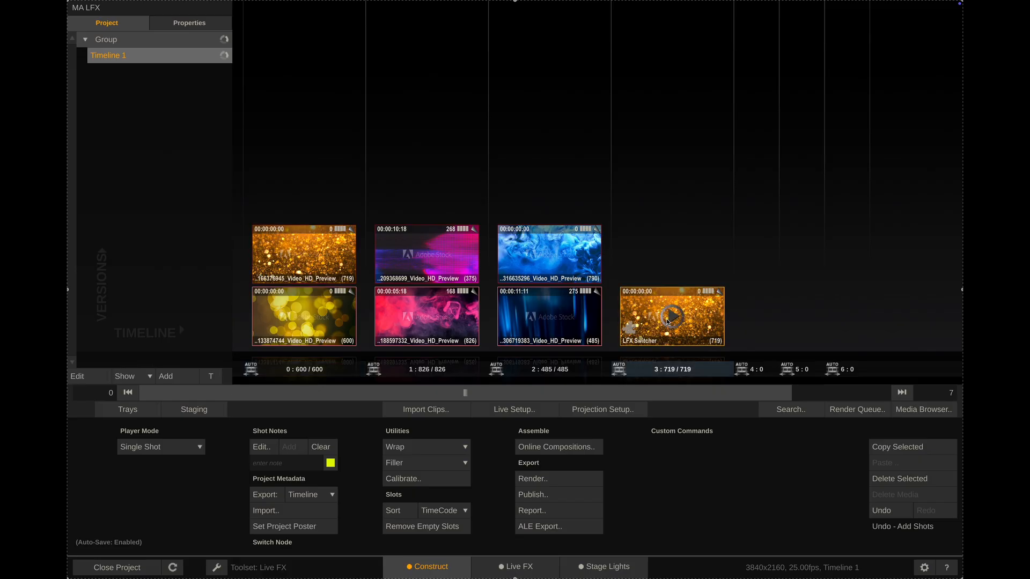
pyautogui.click(672, 319)
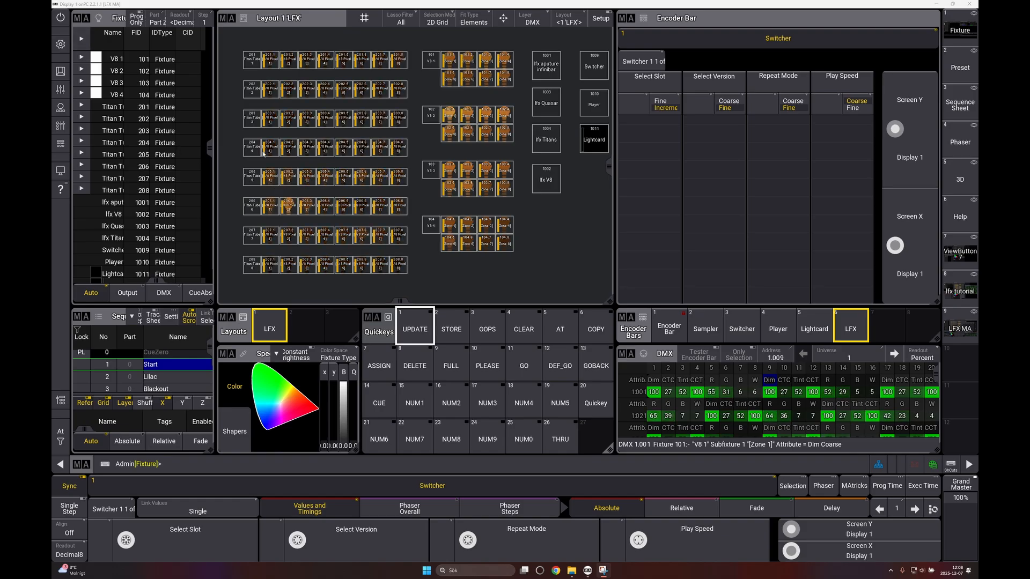
# Switch to grandMA3 onPC, open the show's patch, select fixture V8 1 and display the fixture types list
pyautogui.click(60, 44)
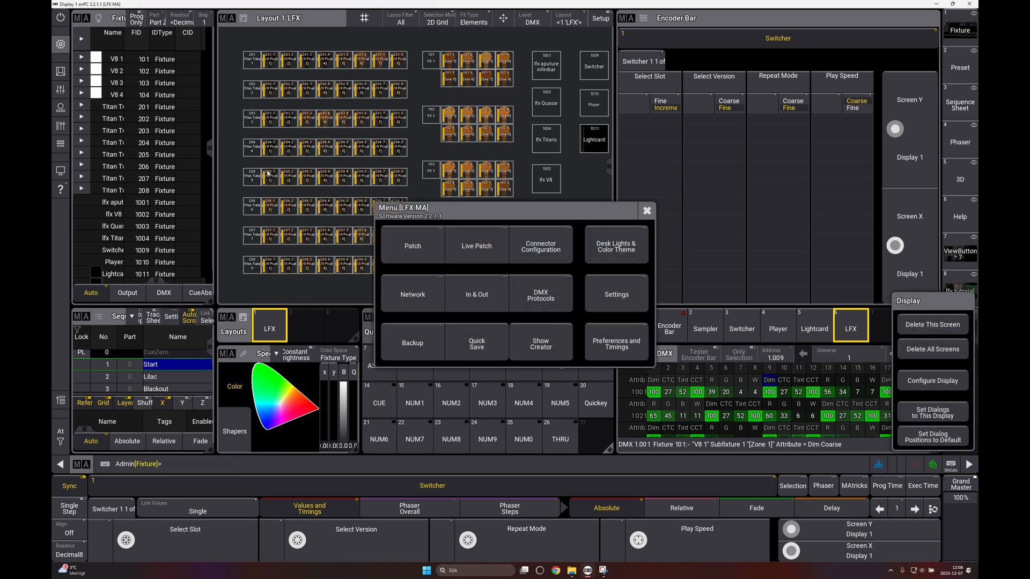
pyautogui.click(413, 246)
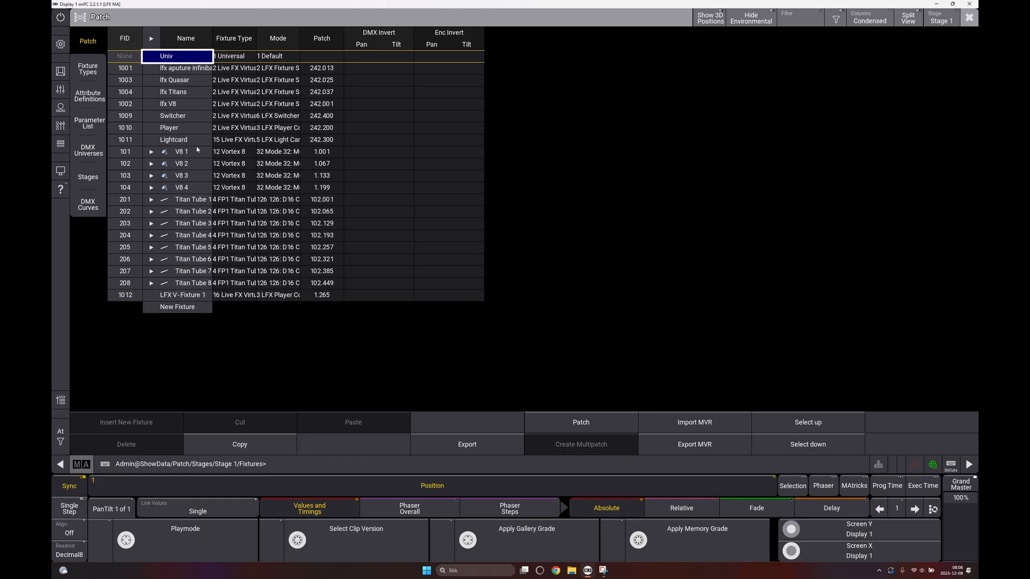
pyautogui.click(181, 153)
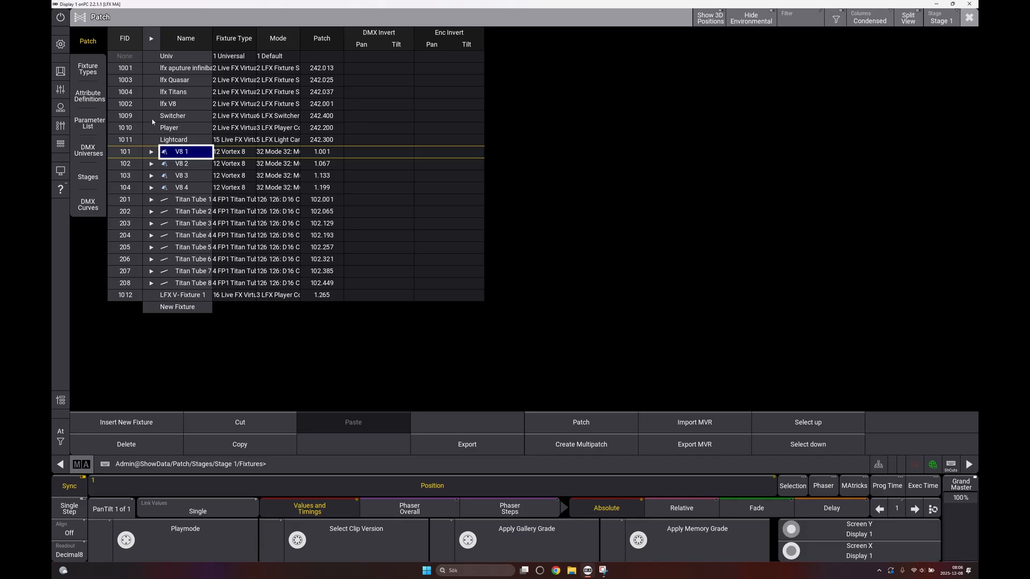
pyautogui.click(88, 69)
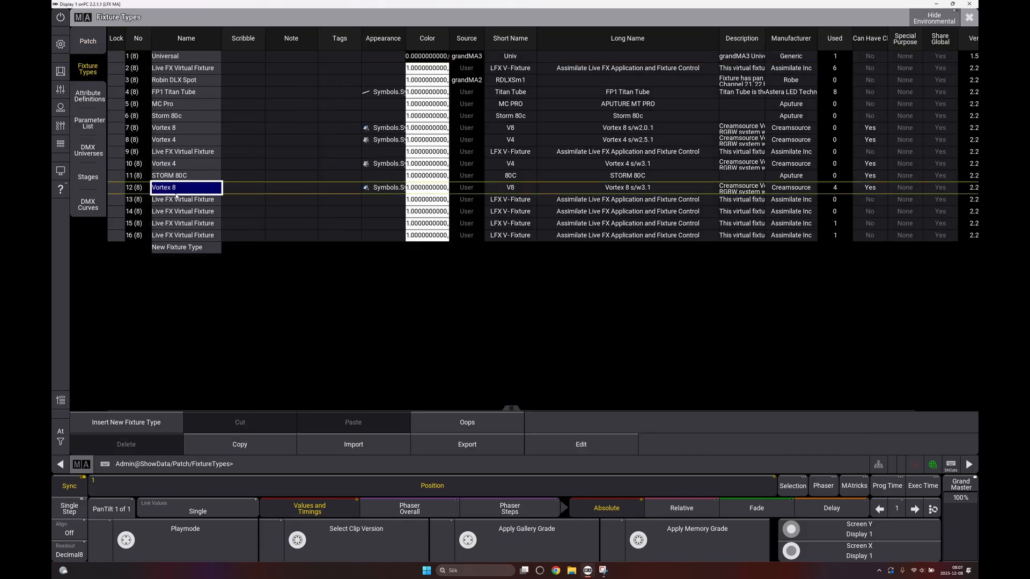
# Open the Vortex 8 fixture type for editing and display the DMX channels of Mode 32, Multi Zone CCT RGBW (66ch) 8 Bit
pyautogui.click(587, 441)
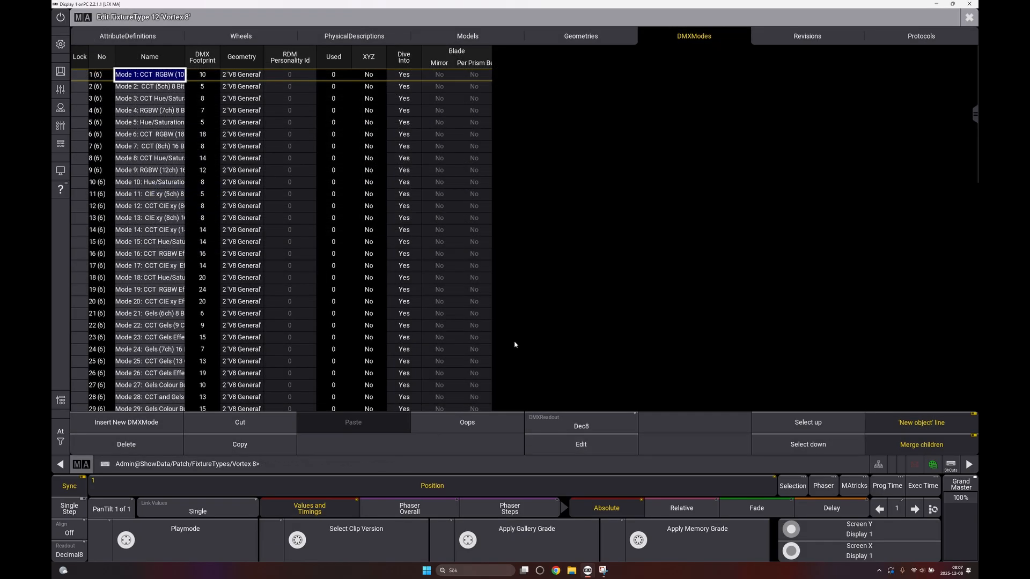
pyautogui.press('Down')
pyautogui.press('Down')
pyautogui.press('Down')
pyautogui.press('Down')
pyautogui.press('Down')
pyautogui.press('Down')
pyautogui.press('Down')
pyautogui.press('Down')
pyautogui.press('Down')
pyautogui.press('Down')
pyautogui.press('Down')
pyautogui.press('Down')
pyautogui.press('Down')
pyautogui.press('Down')
pyautogui.press('Down')
pyautogui.press('Down')
pyautogui.press('Down')
pyautogui.press('Down')
pyautogui.press('Down')
pyautogui.press('Down')
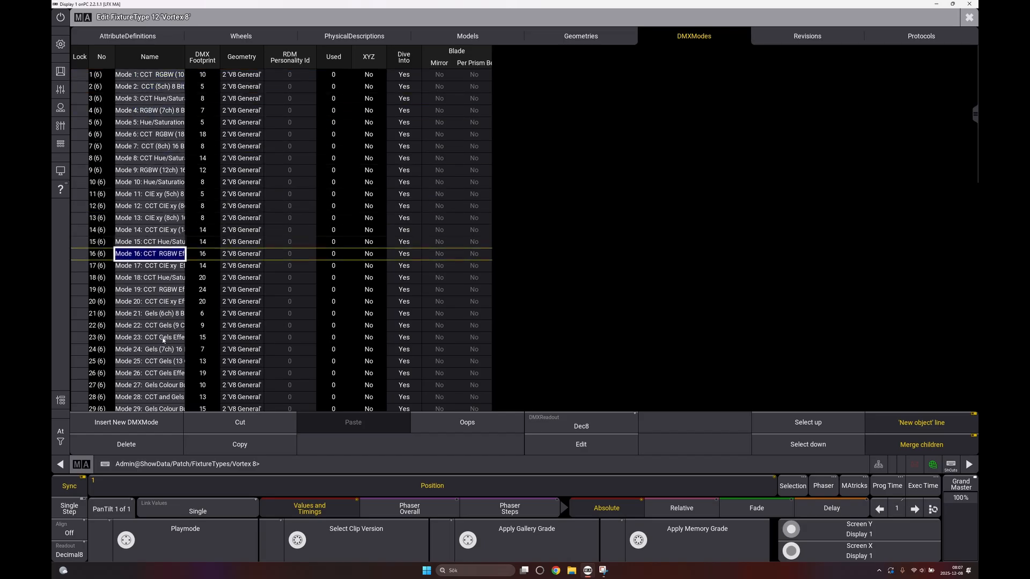
pyautogui.click(163, 369)
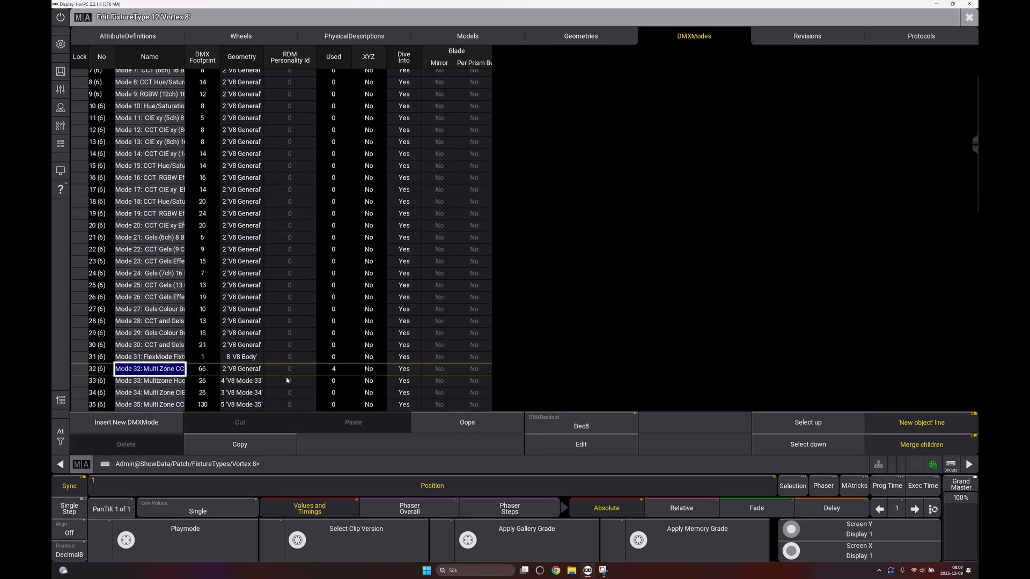
pyautogui.click(585, 447)
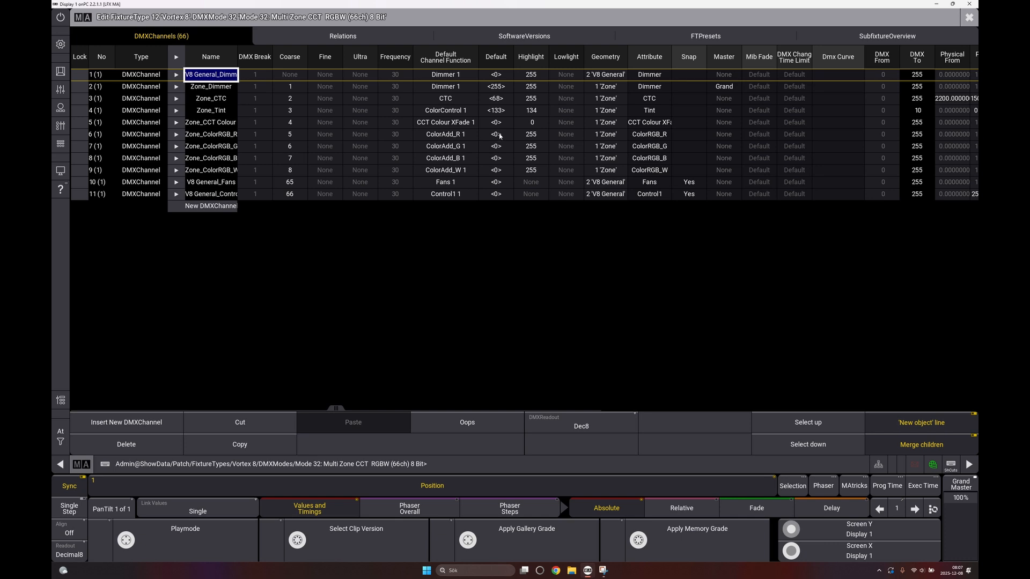
# Set the default values of ColorAdd_R, ColorAdd_G and ColorAdd_B to 0 and close the Vortex 8 fixture type
pyautogui.moveTo(499, 136); pyautogui.dragTo(499, 159)
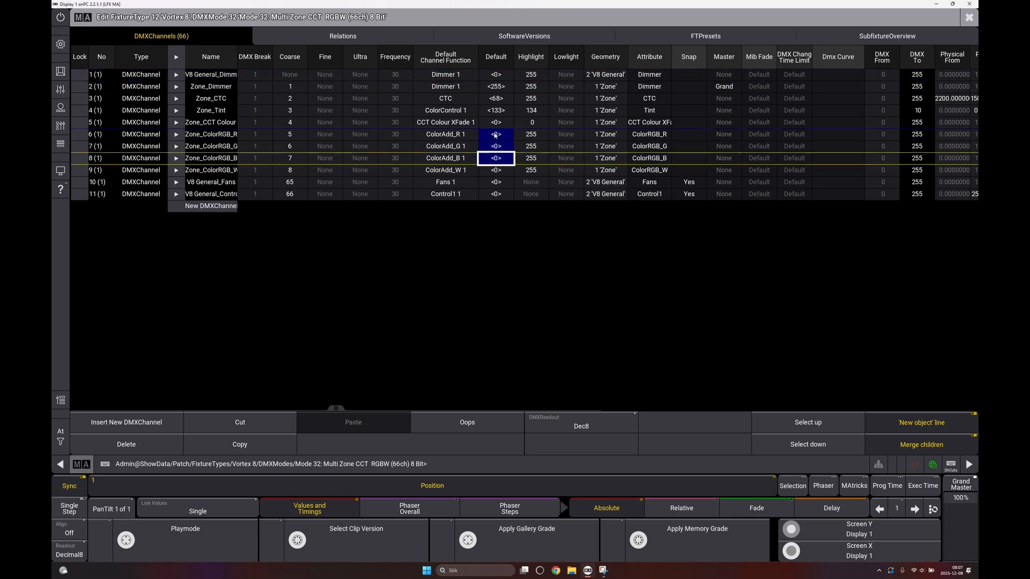
pyautogui.doubleClick(495, 135)
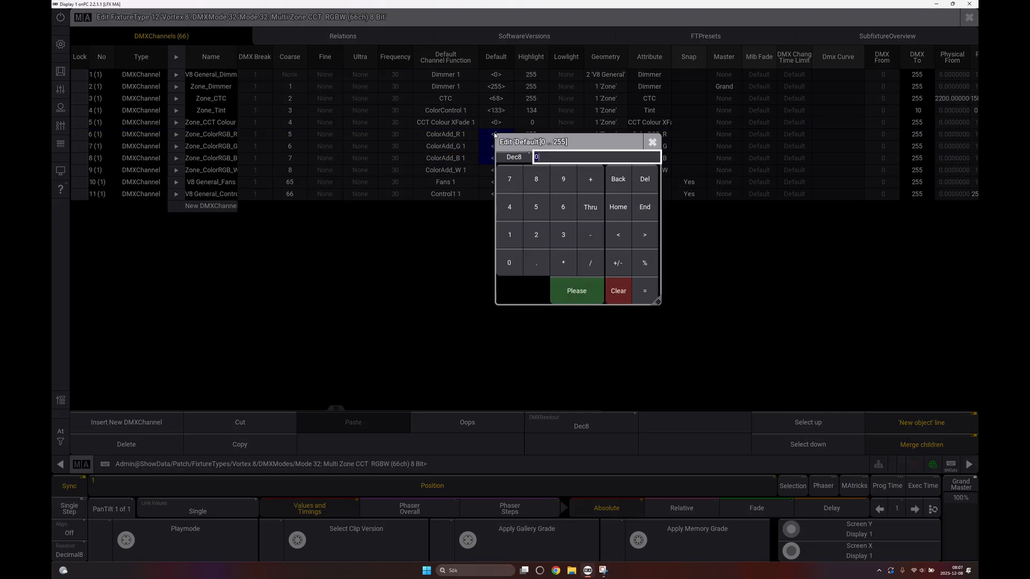
pyautogui.press('Return')
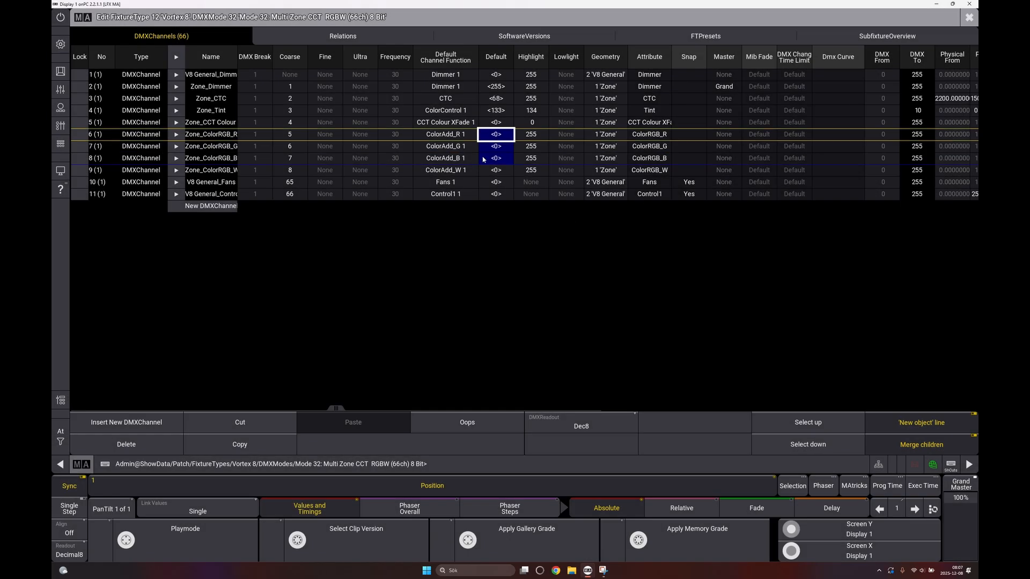
pyautogui.click(967, 19)
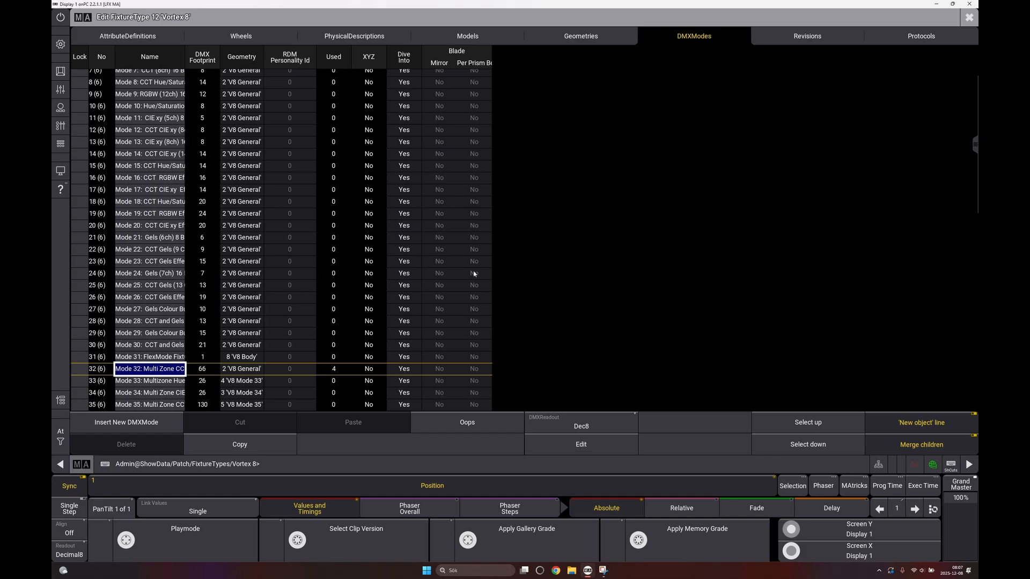
pyautogui.click(969, 17)
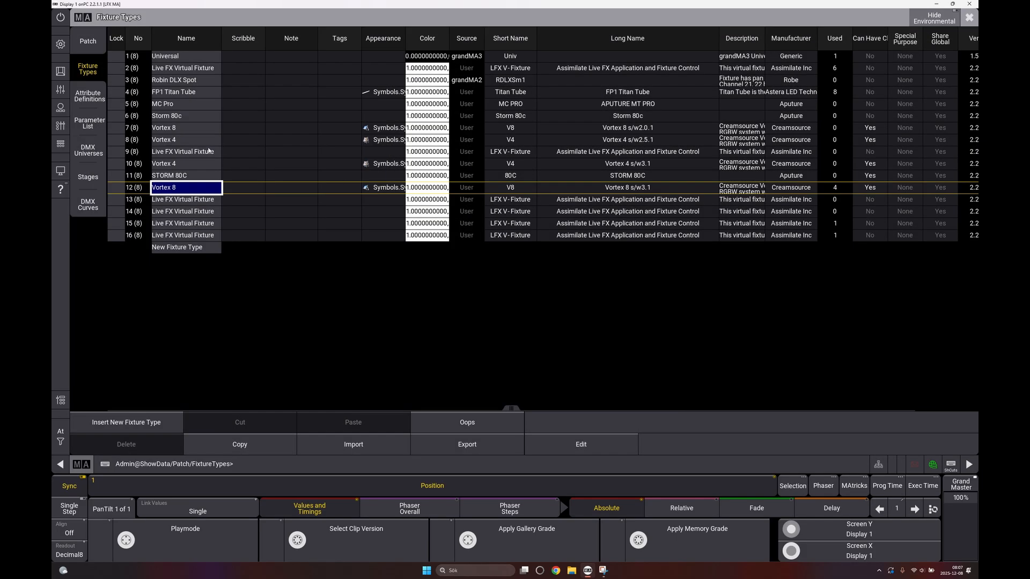
# Open the FP1 Titan Tube fixture type and display the DMX channels of mode 126, D16 CCT GM C RGB
pyautogui.click(173, 94)
pyautogui.click(581, 444)
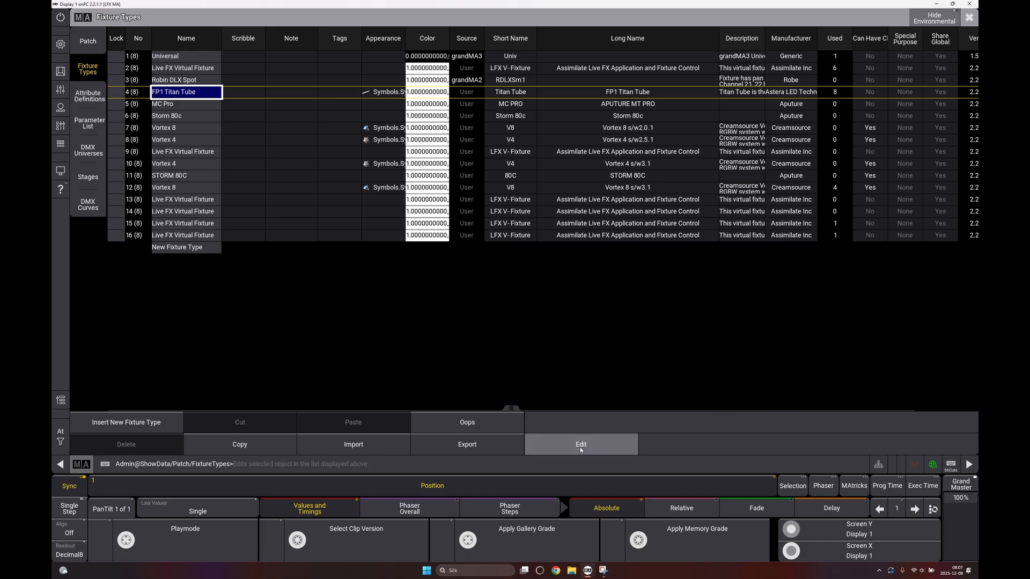
pyautogui.press('Down')
pyautogui.press('Down')
pyautogui.press('Down')
pyautogui.press('Down')
pyautogui.press('Down')
pyautogui.press('Down')
pyautogui.press('Down')
pyautogui.press('Down')
pyautogui.press('Down')
pyautogui.press('Down')
pyautogui.press('Down')
pyautogui.press('Down')
pyautogui.press('Down')
pyautogui.press('Down')
pyautogui.press('Down')
pyautogui.press('Down')
pyautogui.press('Down')
pyautogui.press('Down')
pyautogui.press('Down')
pyautogui.press('Down')
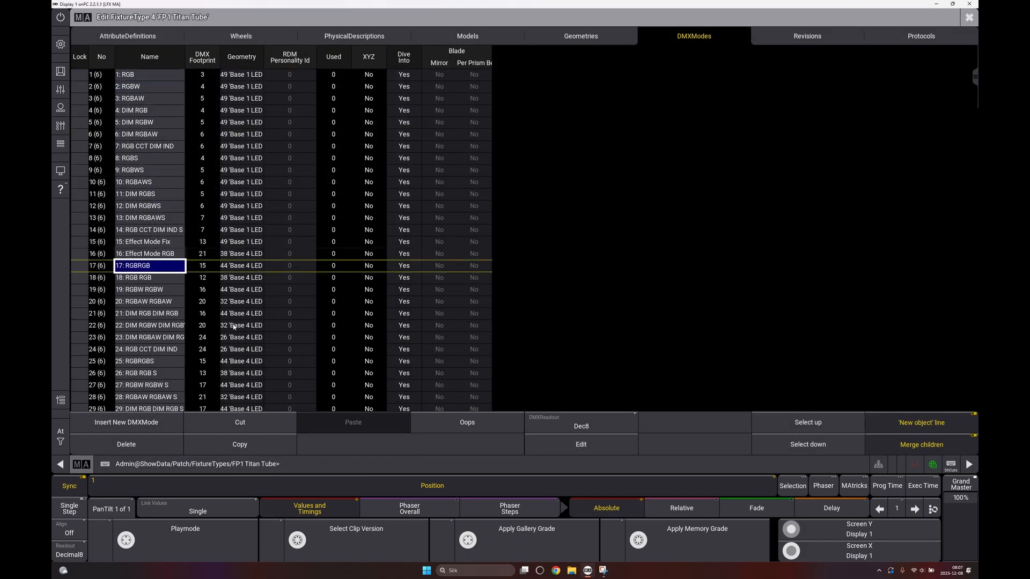
pyautogui.press('Down')
pyautogui.press('Down')
pyautogui.press('Down')
pyautogui.press('Down')
pyautogui.press('Down')
pyautogui.press('Down')
pyautogui.press('Down')
pyautogui.press('Down')
pyautogui.press('Down')
pyautogui.press('Down')
pyautogui.press('Down')
pyautogui.press('Down')
pyautogui.press('Down')
pyautogui.press('Down')
pyautogui.press('Down')
pyautogui.press('Down')
pyautogui.press('Down')
pyautogui.press('Down')
pyautogui.press('Down')
pyautogui.press('Down')
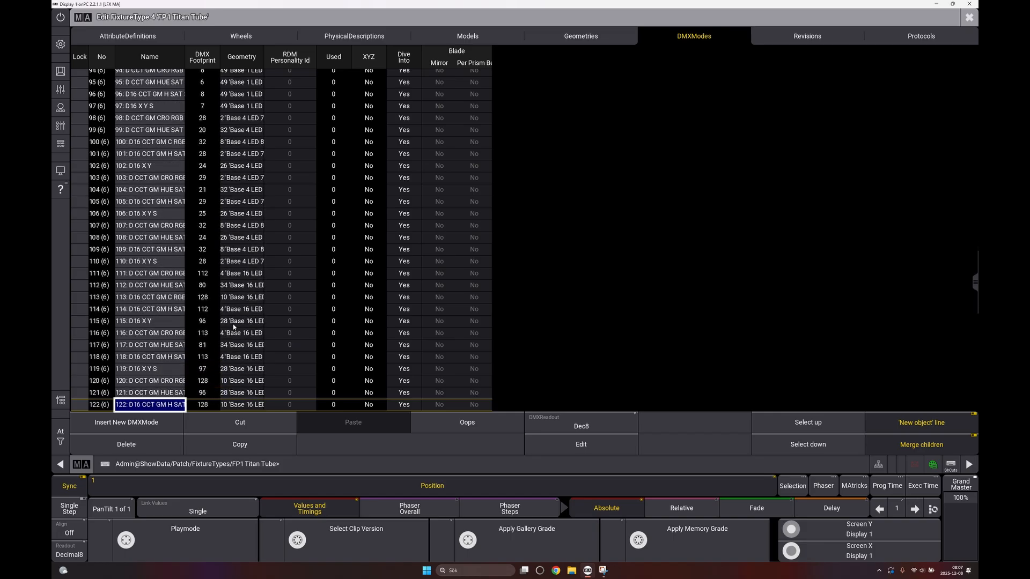
pyautogui.click(581, 444)
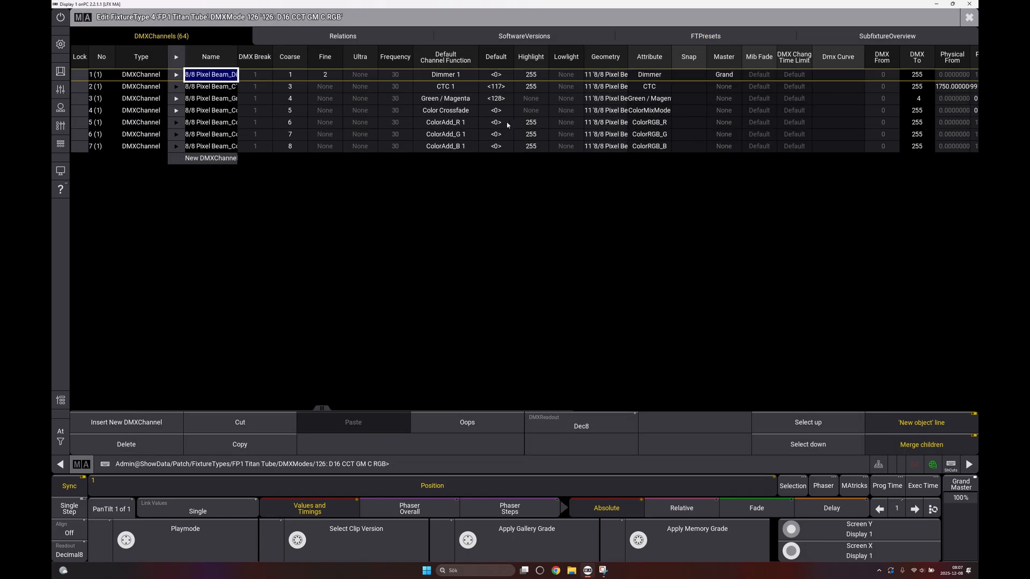
# Check the default values of the Titan Tube's ColorAdd_R, ColorAdd_G and ColorAdd_B channels and close the fixture types and patch
pyautogui.moveTo(496, 122); pyautogui.dragTo(495, 150)
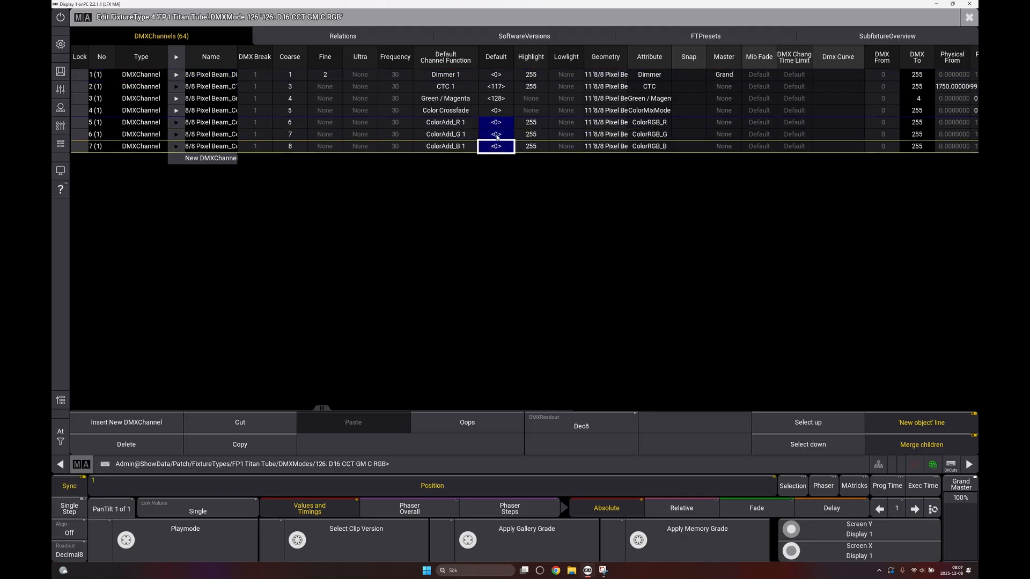
pyautogui.rightClick(497, 136)
pyautogui.press('Escape')
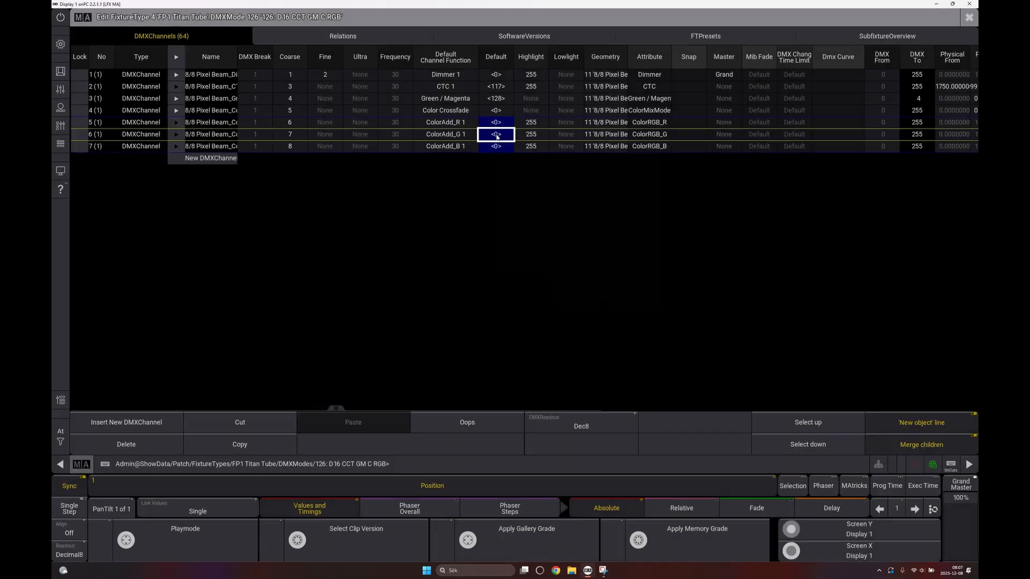
pyautogui.click(969, 17)
pyautogui.click(969, 17)
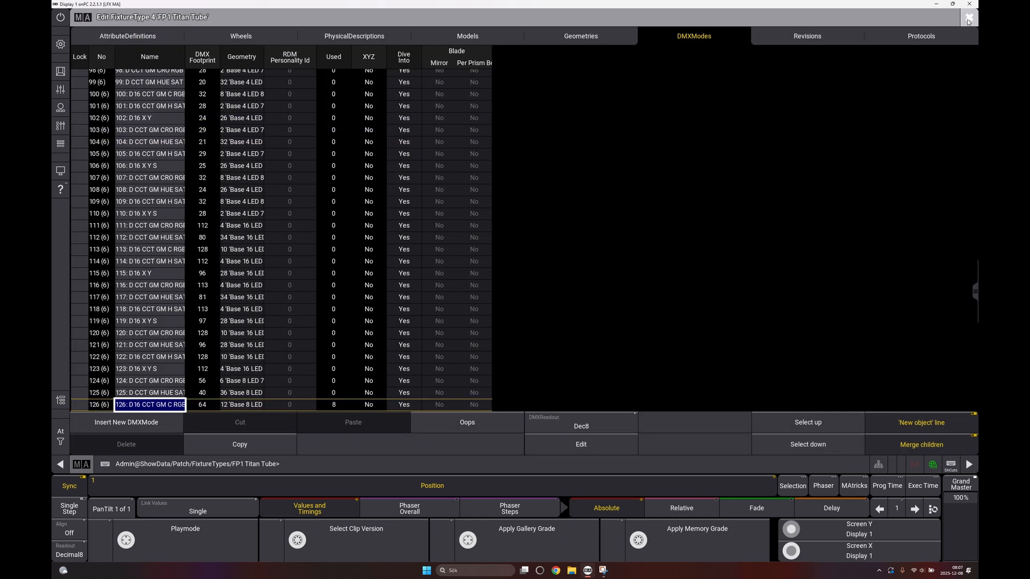
pyautogui.click(969, 17)
pyautogui.click(447, 300)
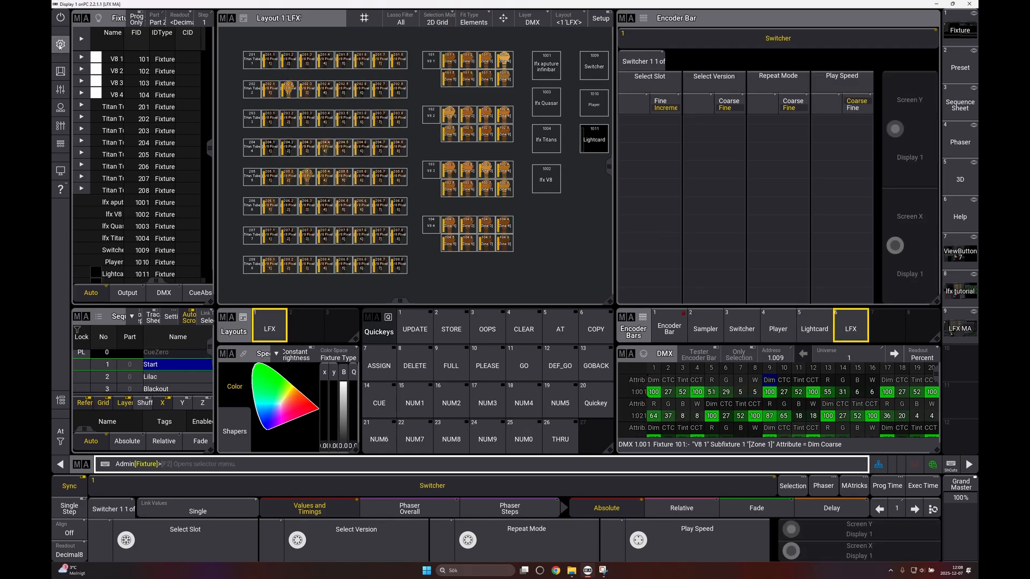
# Open grandMA3's sACN data configuration and examine the Live FX fixture patching of Vortex_8 1, Titan G and Titan 1
pyautogui.click(60, 48)
pyautogui.click(542, 295)
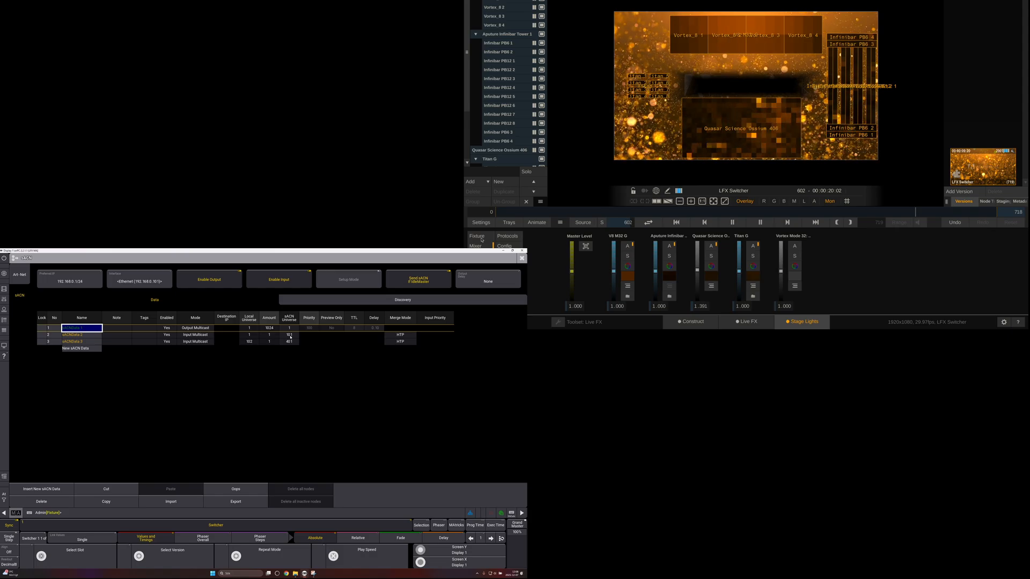
pyautogui.click(483, 237)
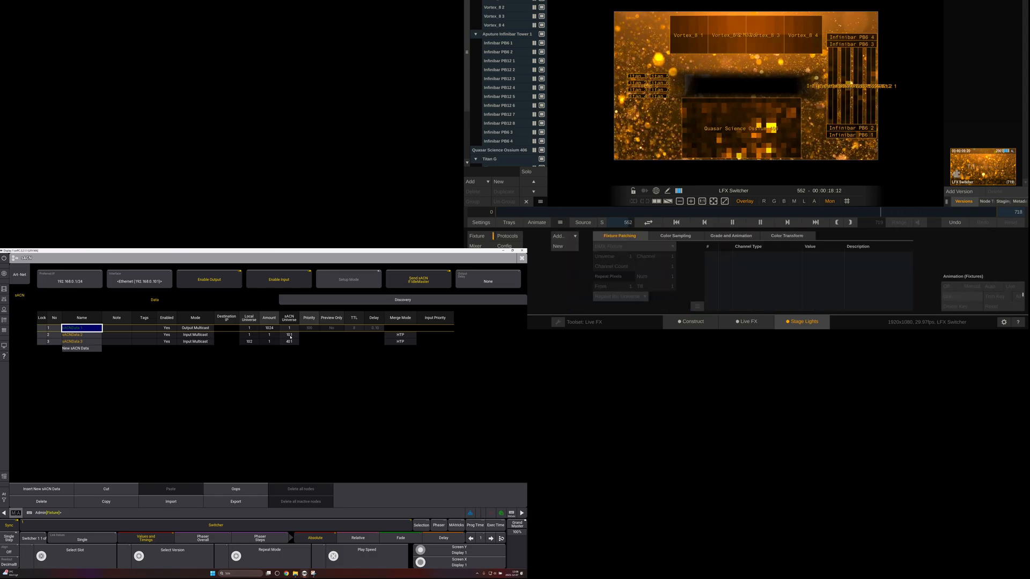
pyautogui.click(494, 1)
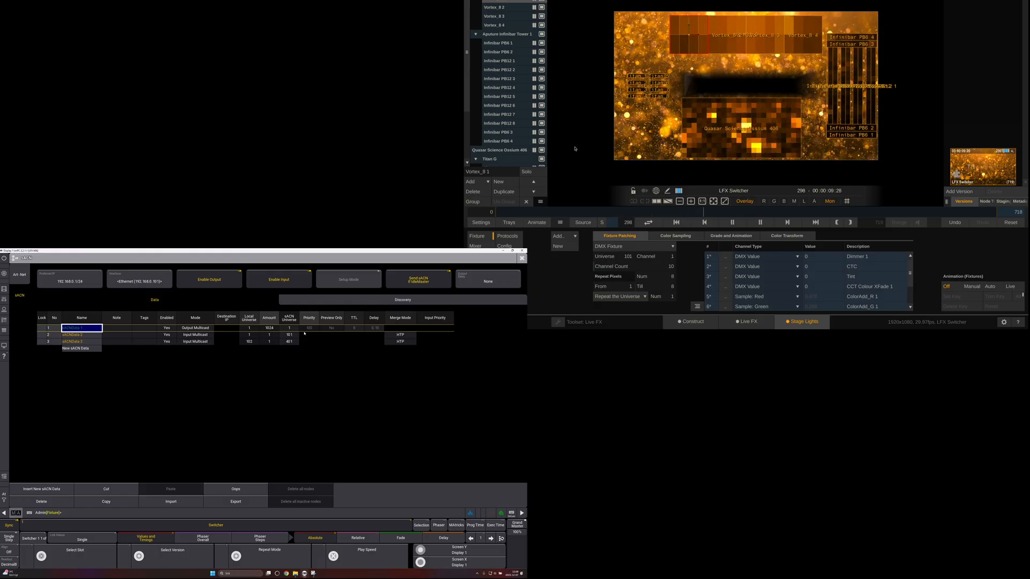
pyautogui.scroll(-3, 501, 148)
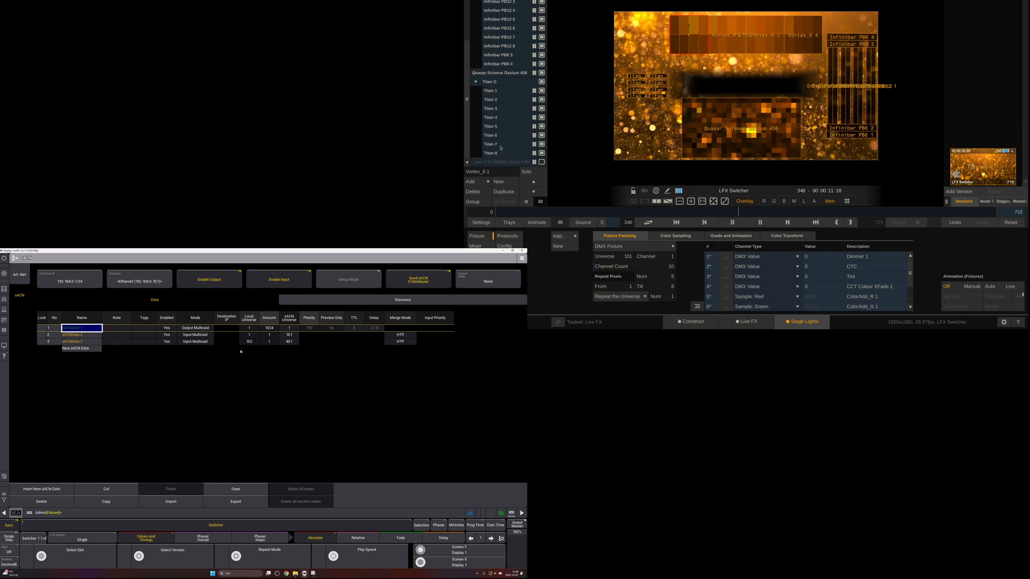
pyautogui.click(495, 82)
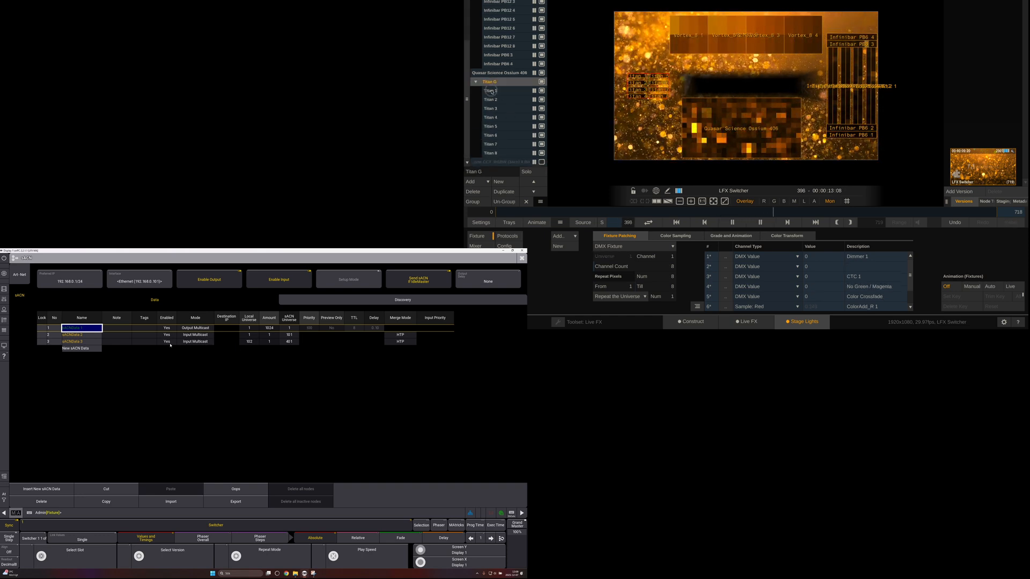
pyautogui.click(491, 90)
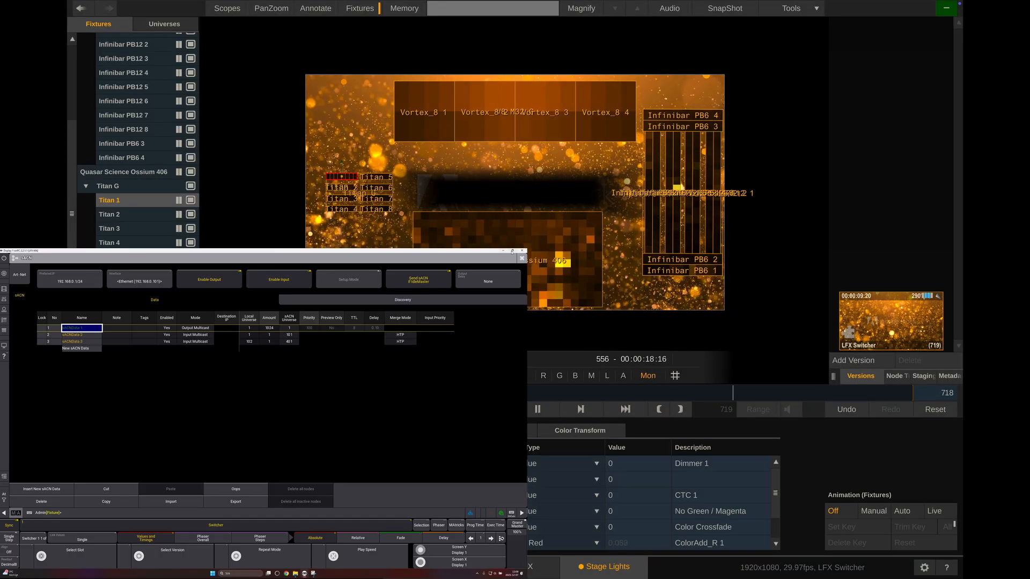
# Close the sACN configuration, select the four lfx sampler fixtures and set their sample region to X position 171, Y position 126 and width 47
pyautogui.click(522, 258)
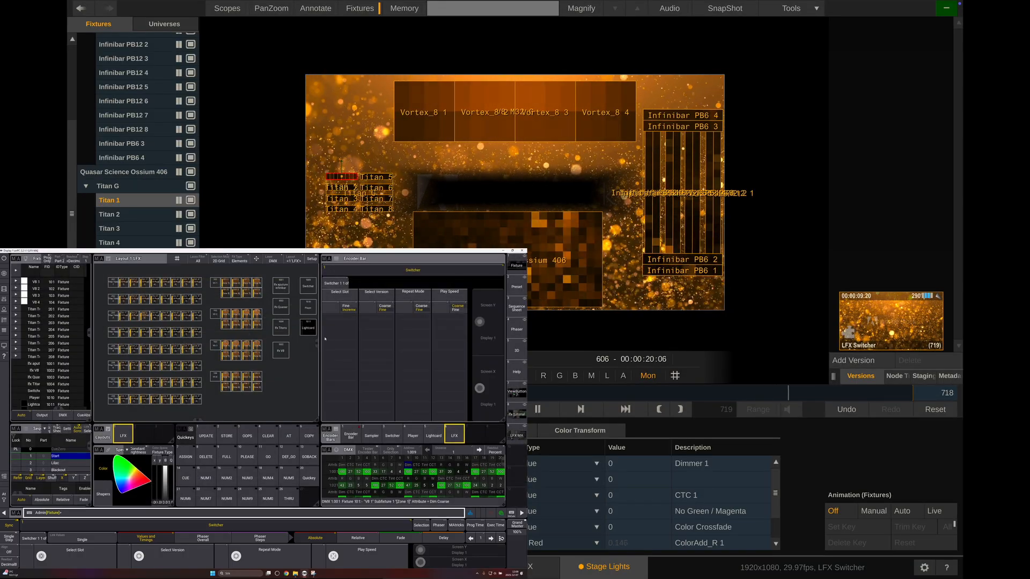
pyautogui.moveTo(288, 363); pyautogui.dragTo(279, 292)
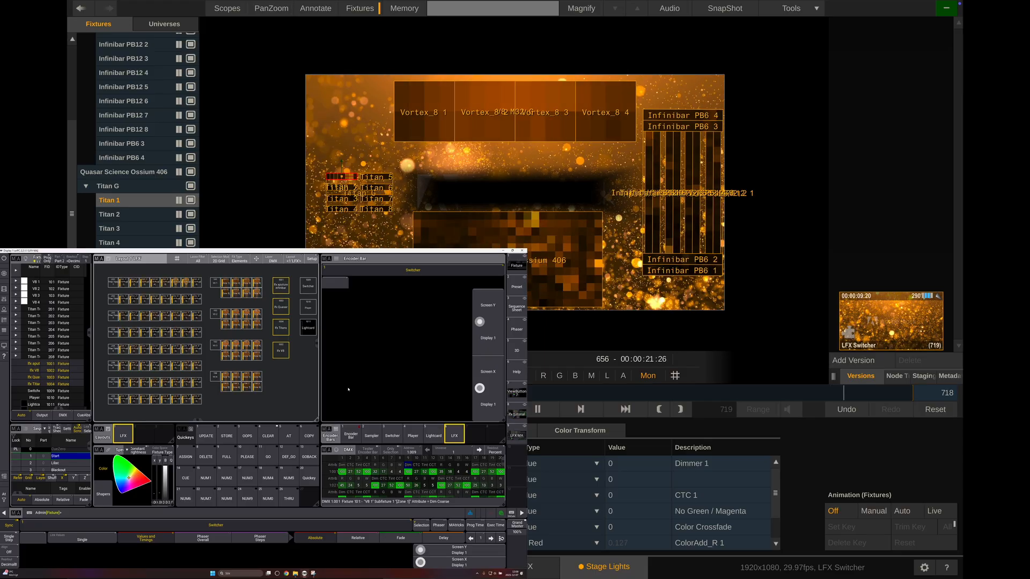
pyautogui.click(456, 436)
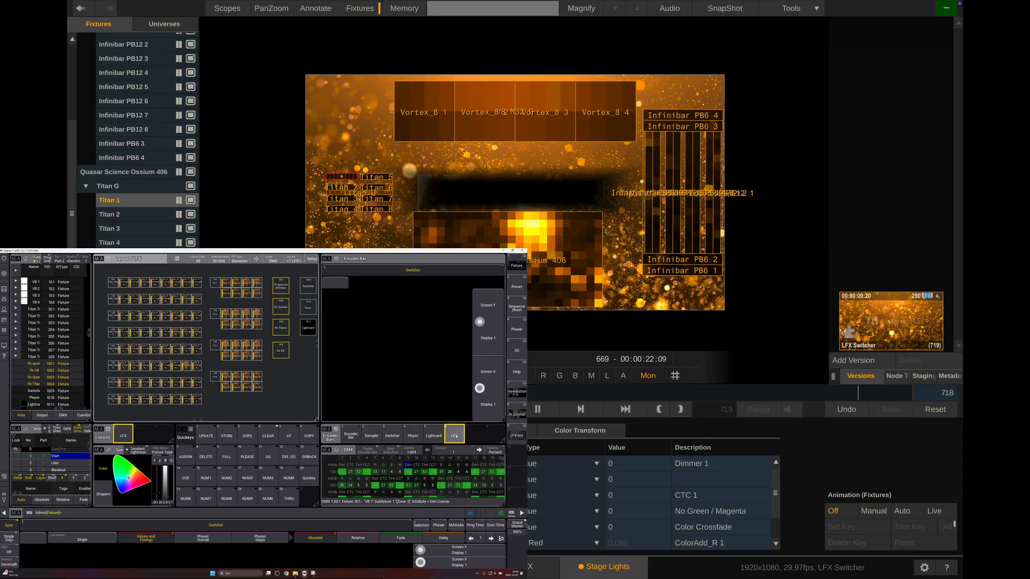
pyautogui.click(371, 436)
pyautogui.moveTo(341, 353); pyautogui.dragTo(416, 360)
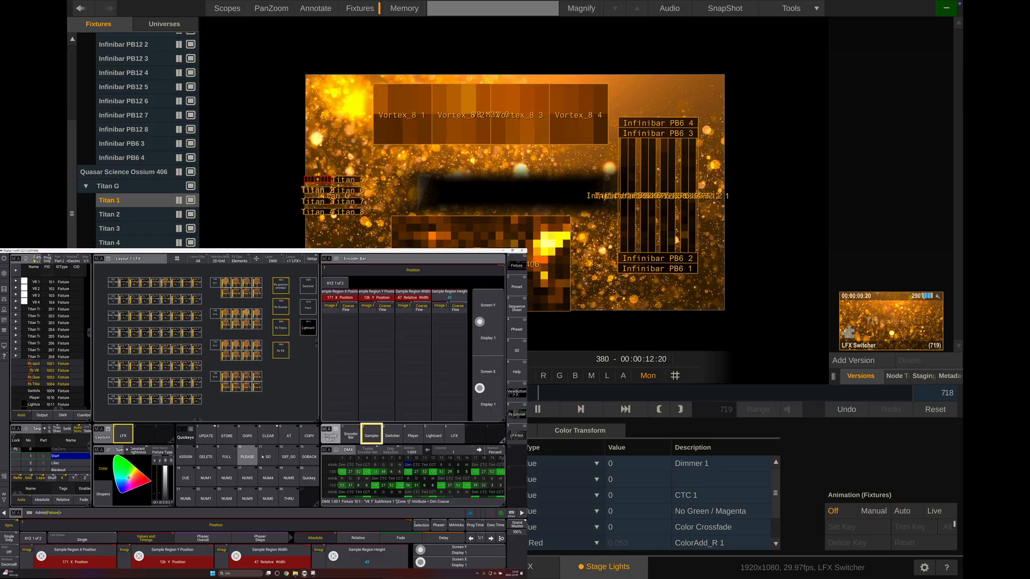
# Advance the sequence from Start through the Lilac, Blackout and Sunset ocean cues
pyautogui.click(289, 457)
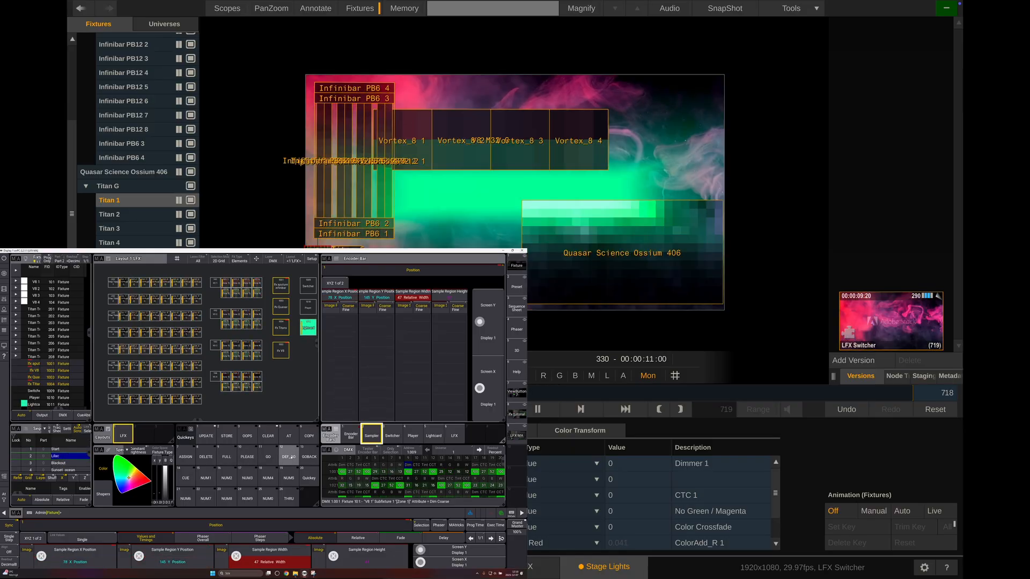
pyautogui.click(290, 457)
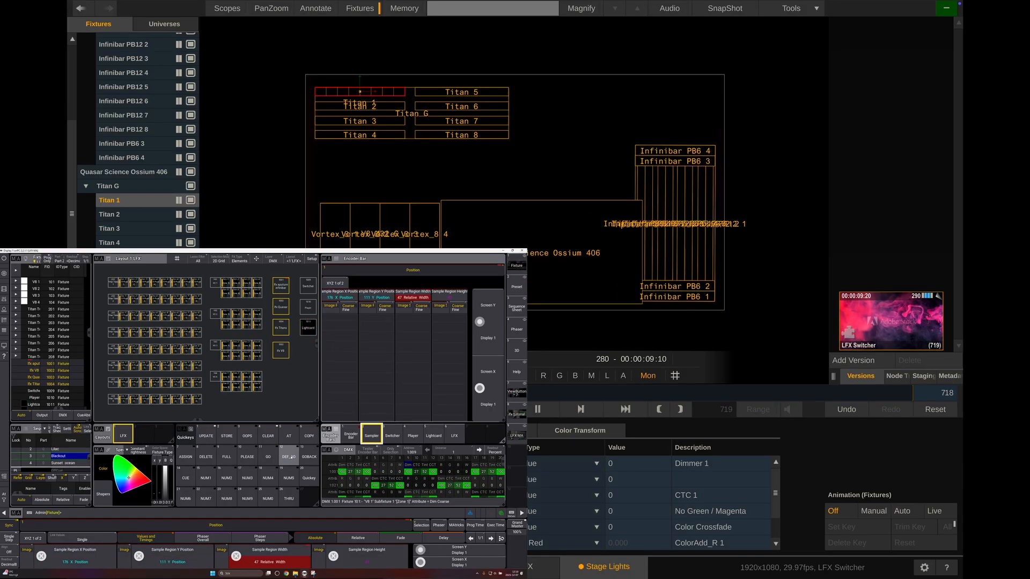
pyautogui.click(290, 457)
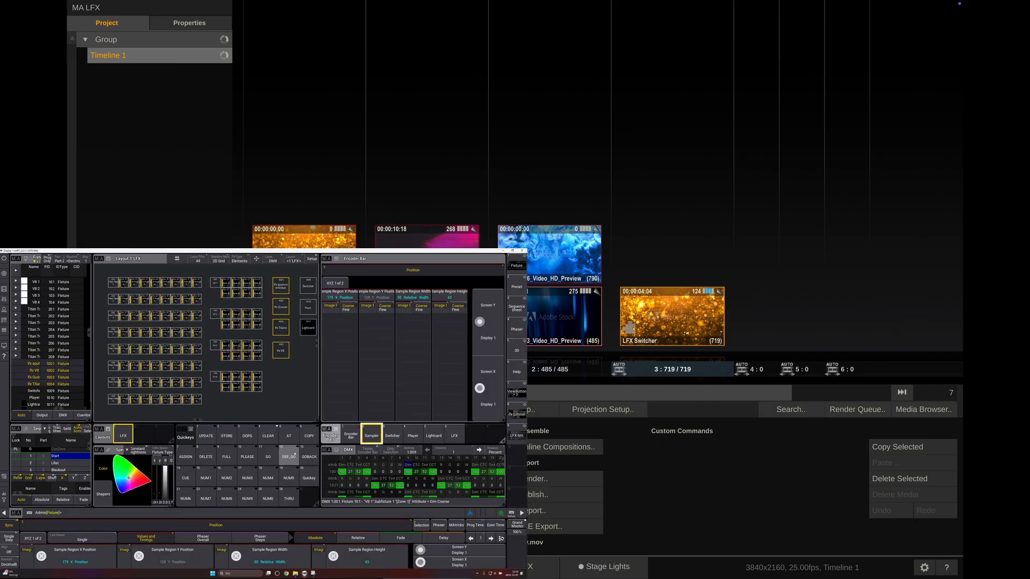
# Open the LFX Switcher shot in Live FX and, on the grandMA3 console, set the Switcher fixture to Slot 2, Version 1
pyautogui.doubleClick(671, 323)
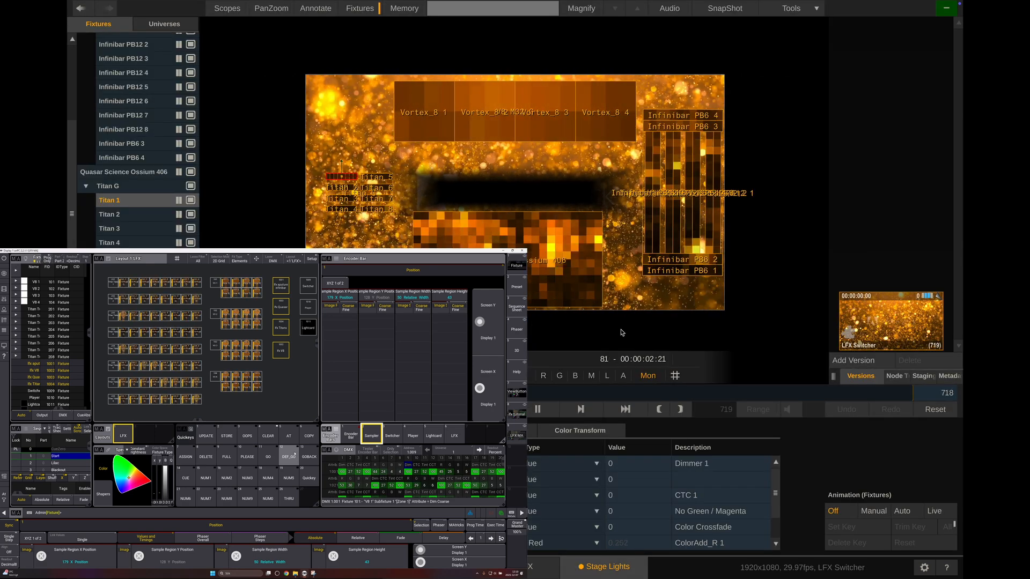
pyautogui.click(308, 287)
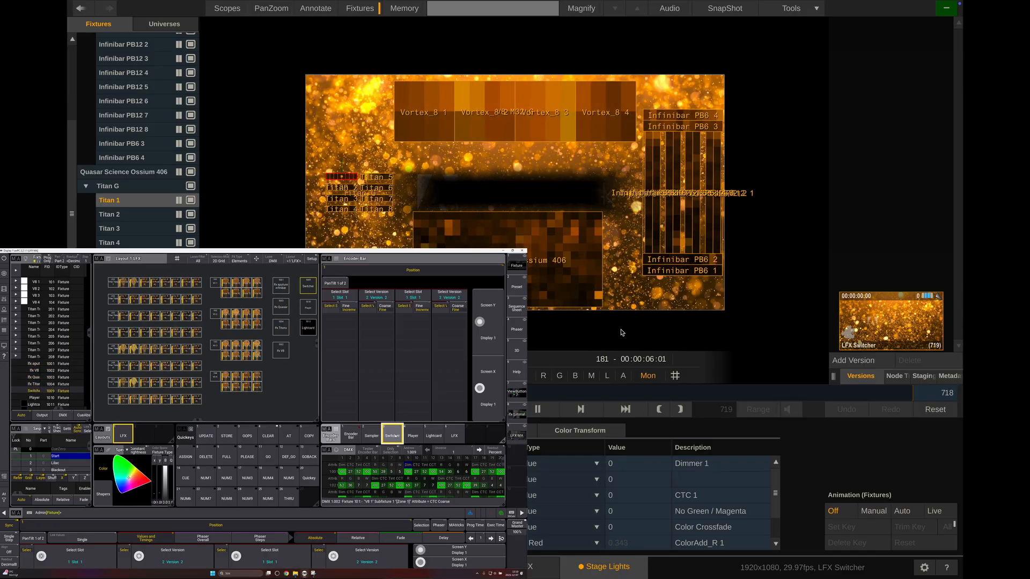
pyautogui.click(343, 354)
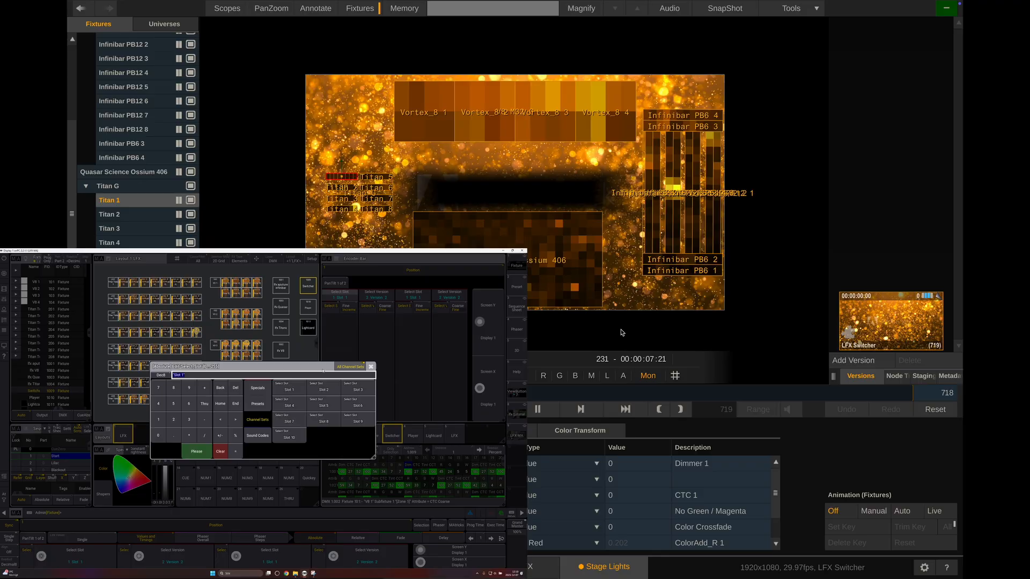
pyautogui.click(321, 396)
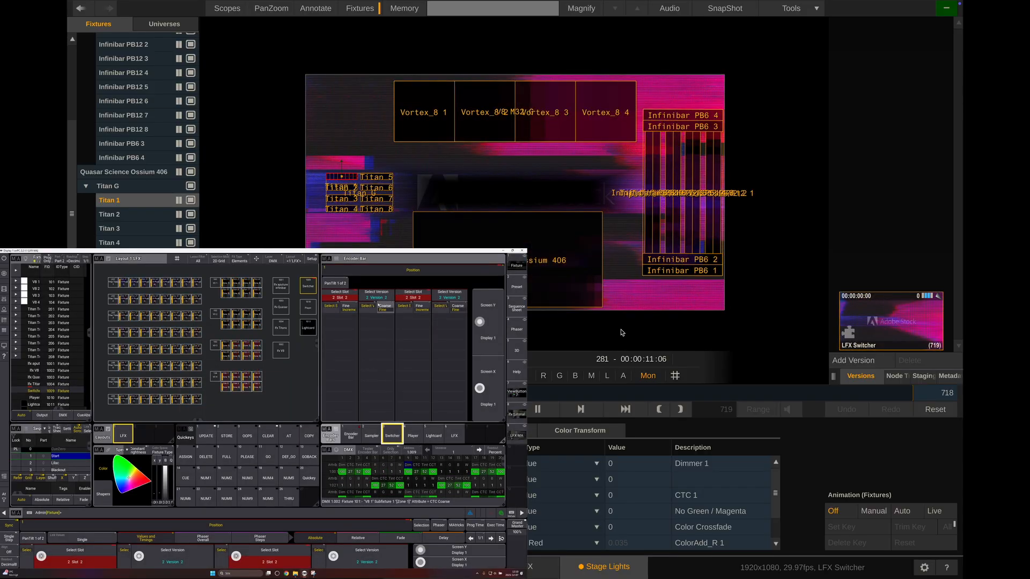
pyautogui.click(379, 300)
pyautogui.click(301, 389)
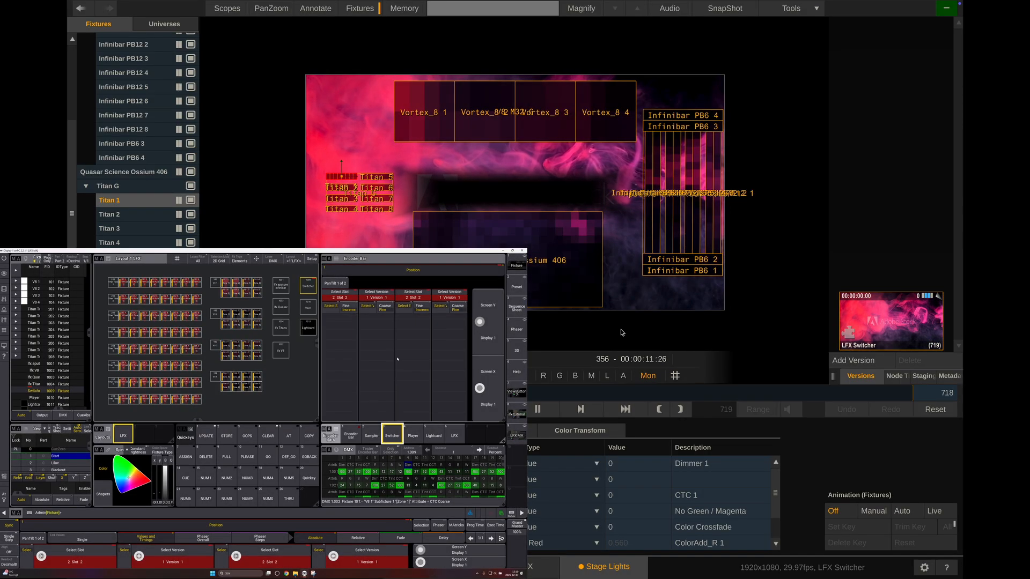
# Set the Switcher fixture to Slot 3, Version 2
pyautogui.click(340, 294)
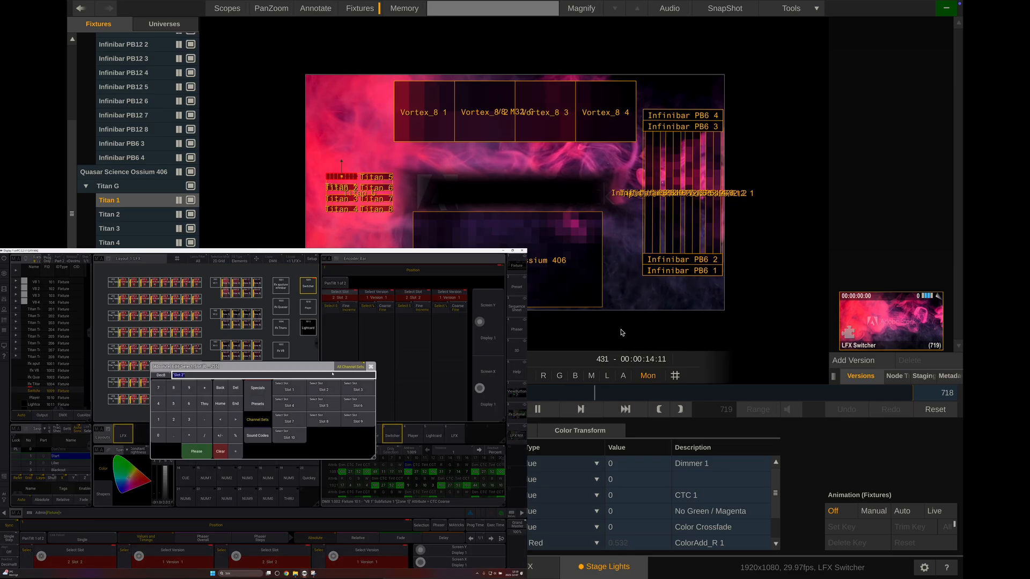
pyautogui.click(358, 390)
pyautogui.click(378, 298)
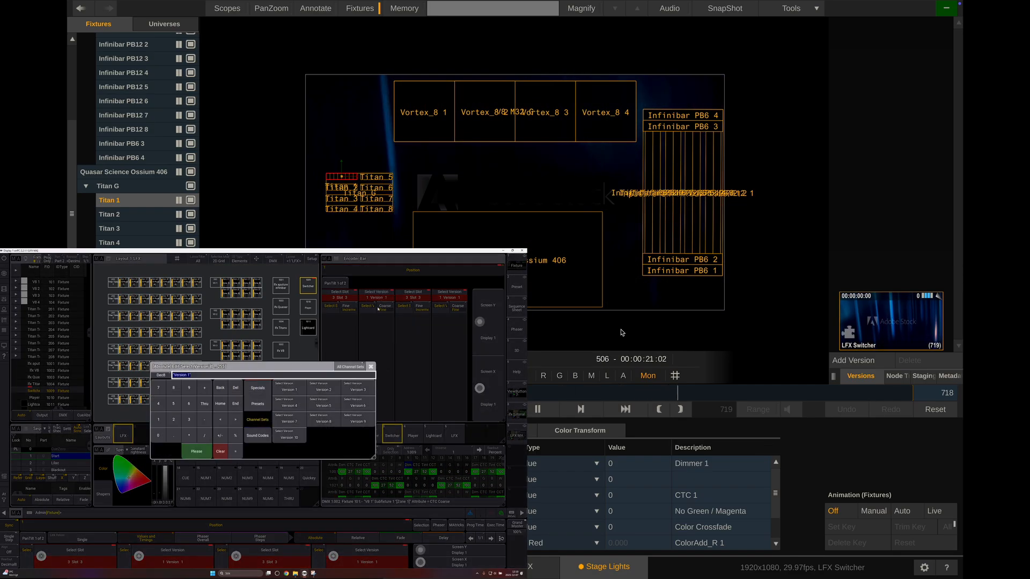
pyautogui.click(324, 390)
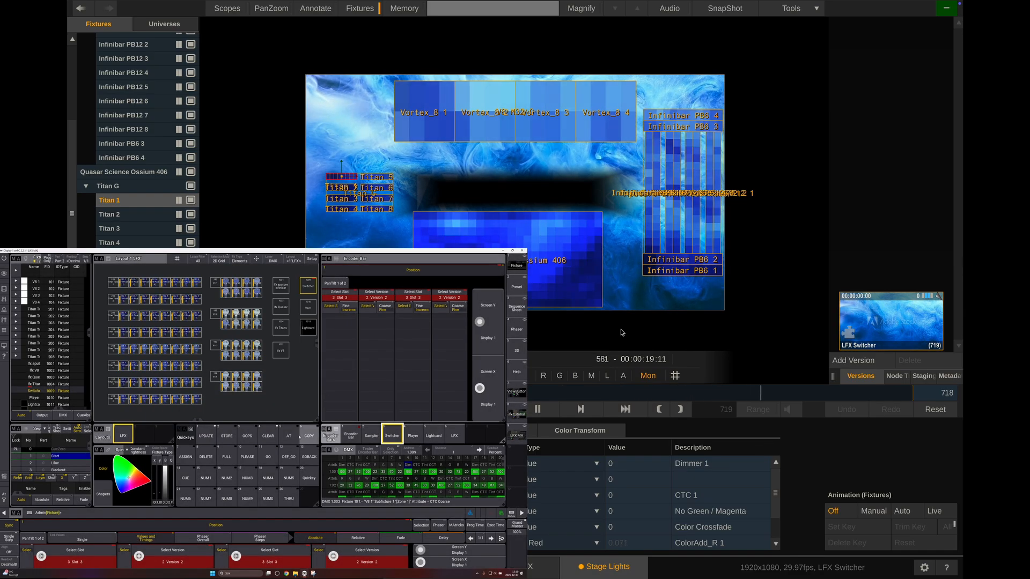
# Advance the sequence from Start to the Lilac cue
pyautogui.click(288, 457)
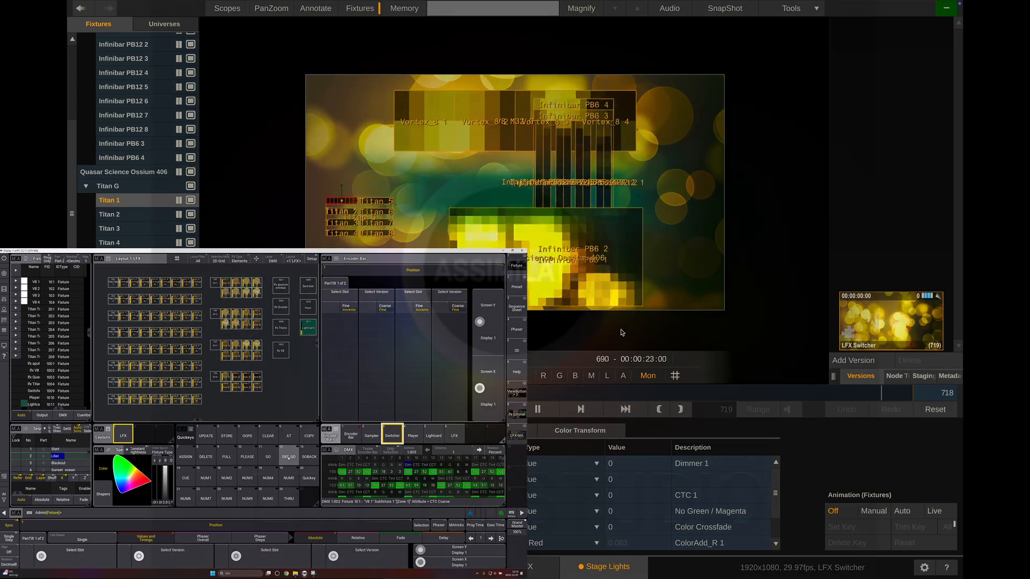